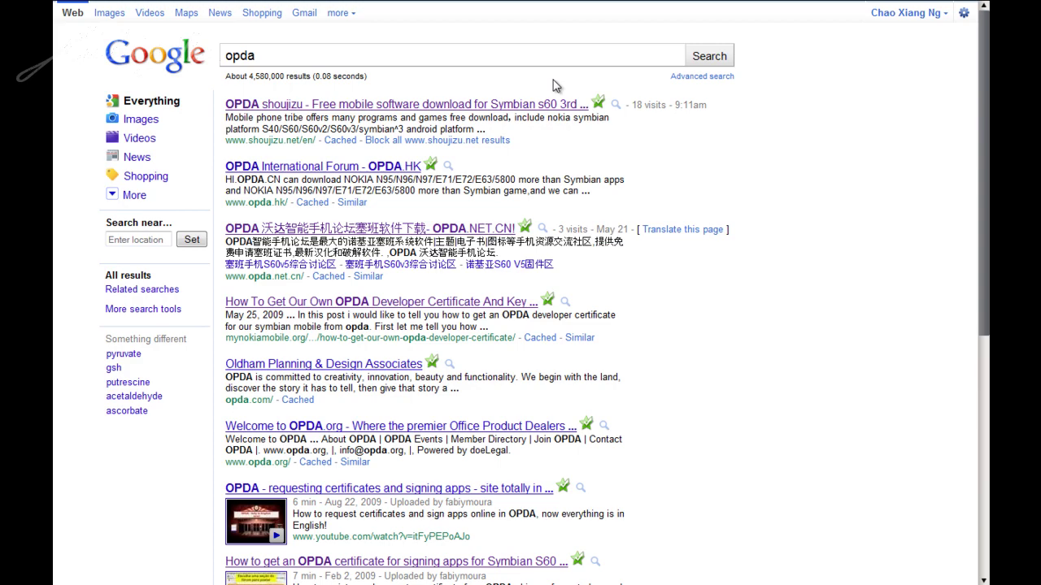
Open the 'OPDA shoujizu - Free mobile software download for Symbian' result for opda.
drag(448, 57, 180, 49)
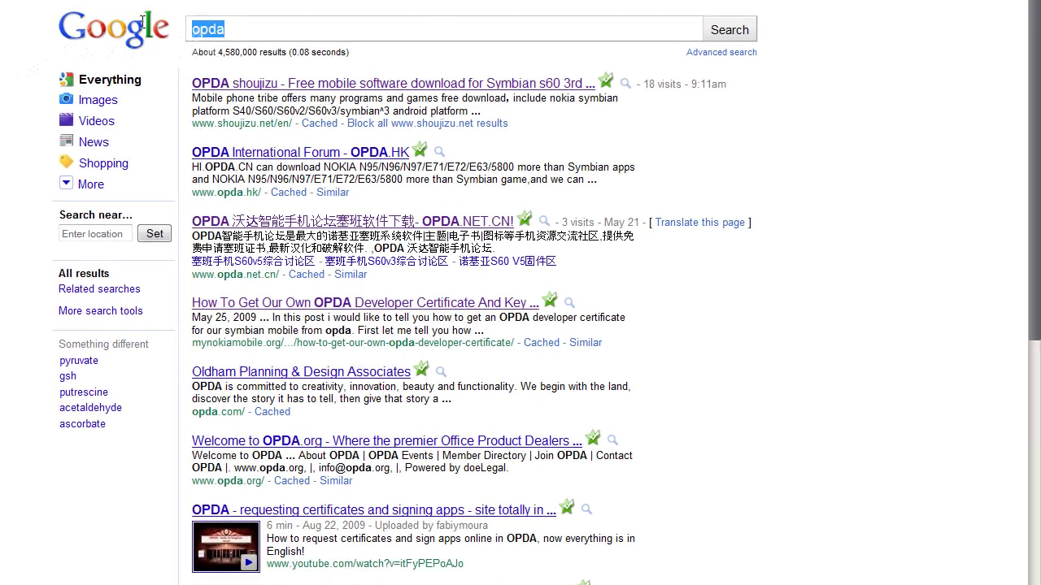
click(504, 92)
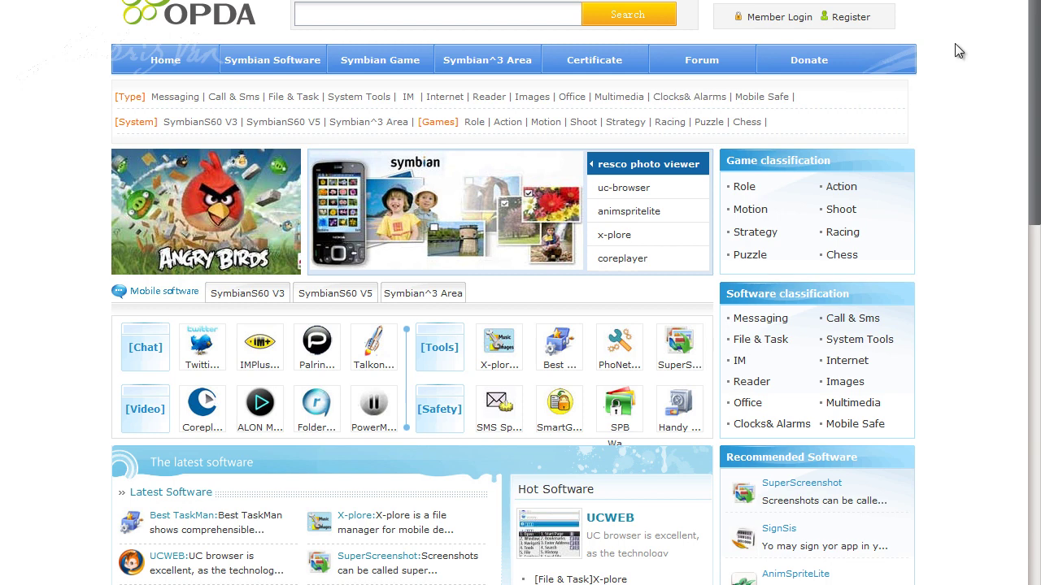
Log in to the OPDA member account with the saved username and its password.
click(847, 25)
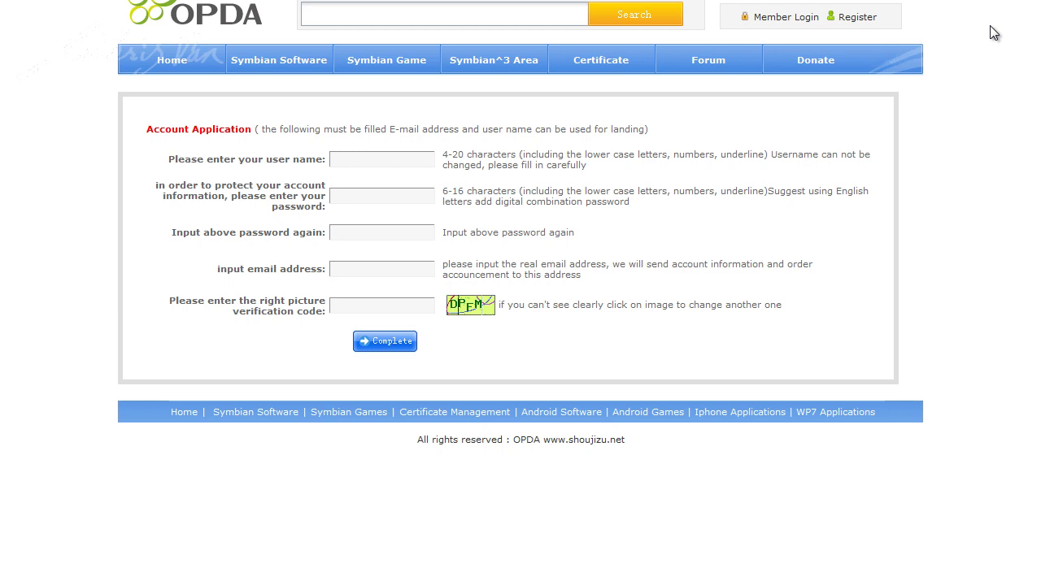
click(794, 19)
click(309, 172)
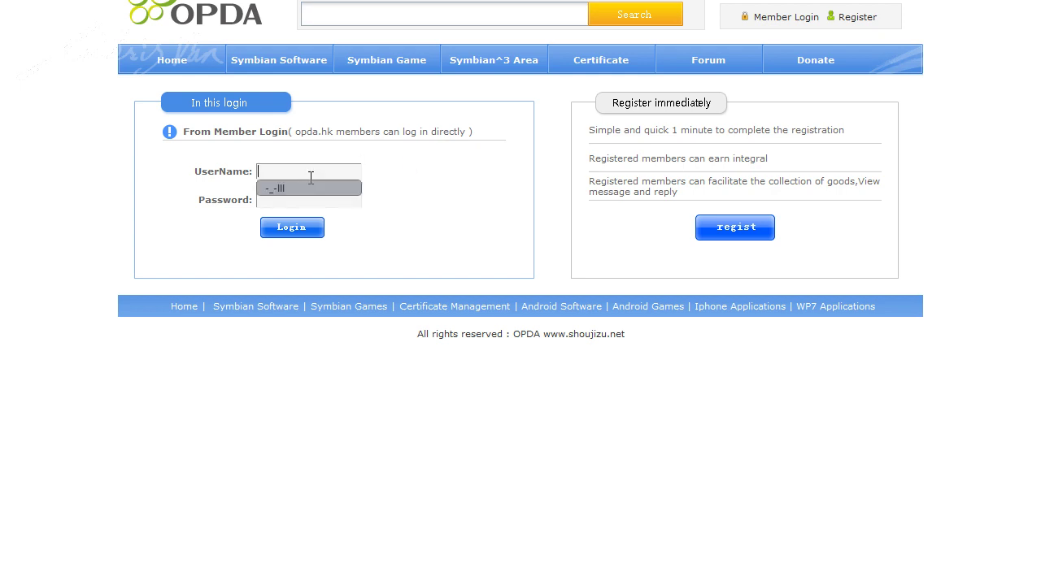
click(309, 188)
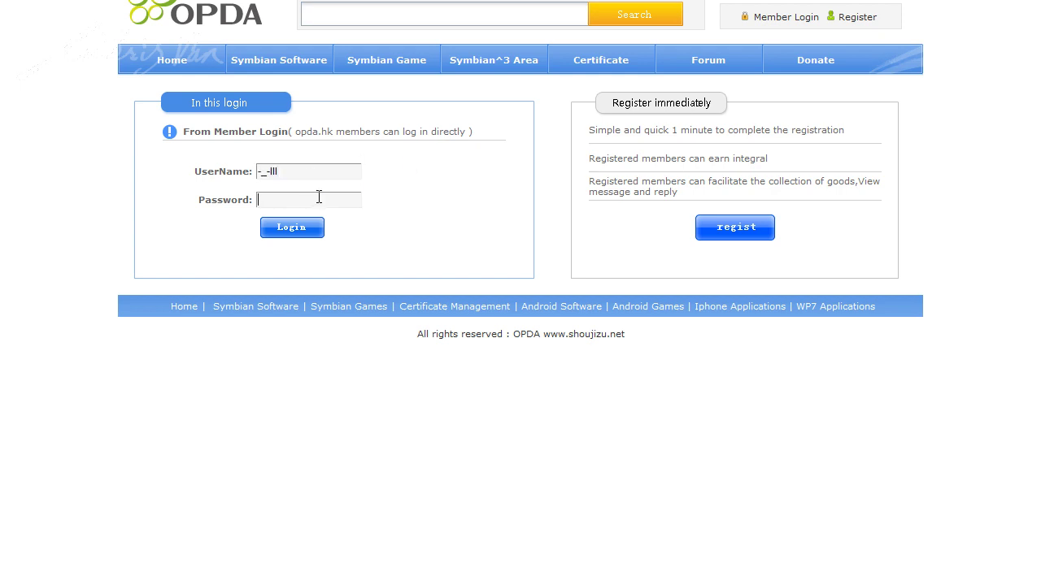
text(********)
click(315, 223)
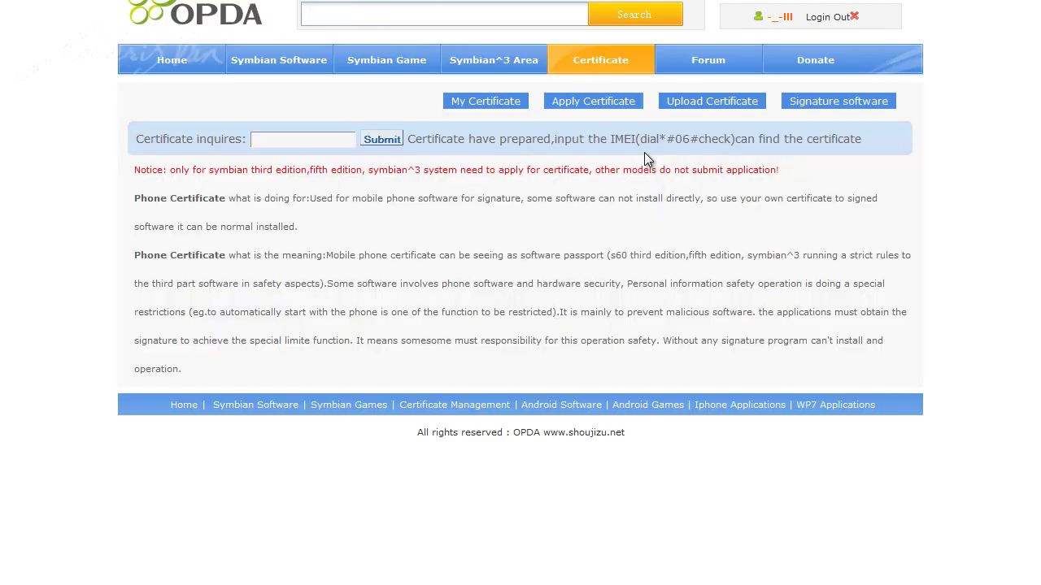
Check the Apply Certificate form, then list My Certificate showing the N8 certificate valid to 2014-04-29.
click(594, 109)
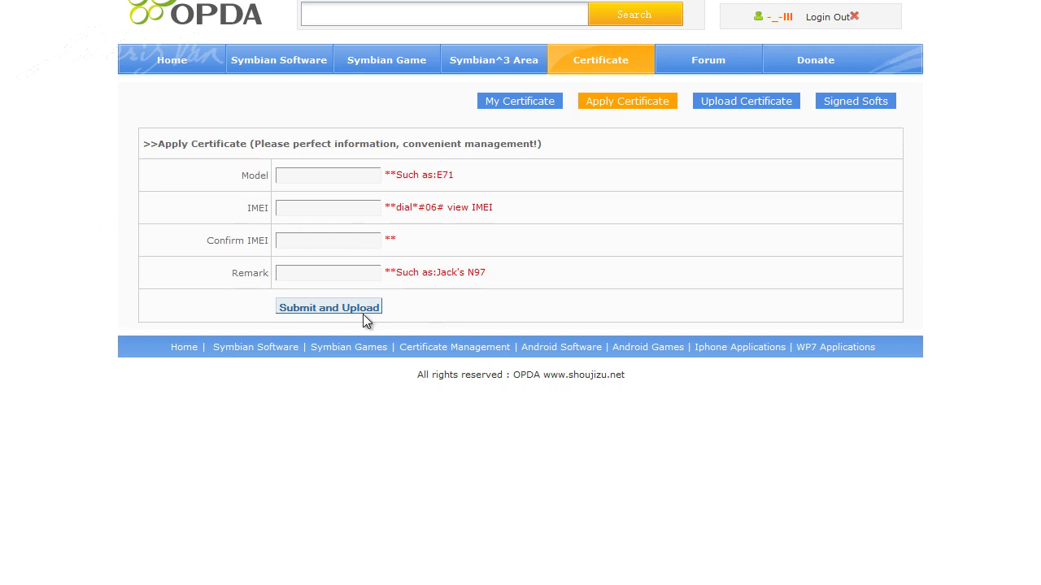
click(543, 110)
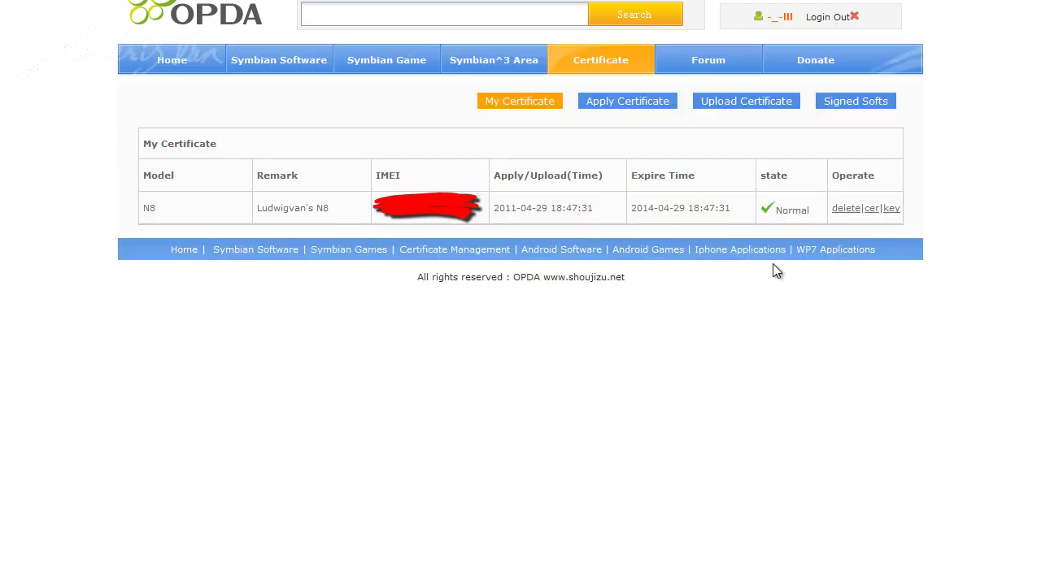
Download the N8 certificate file, saving it as 'certificate'.
click(871, 210)
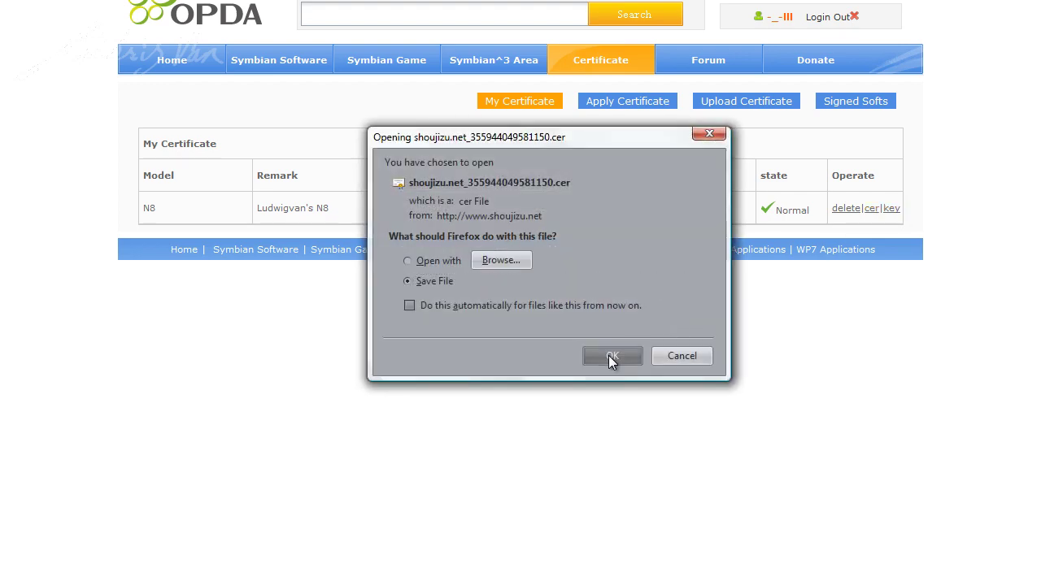
click(611, 357)
text(cert)
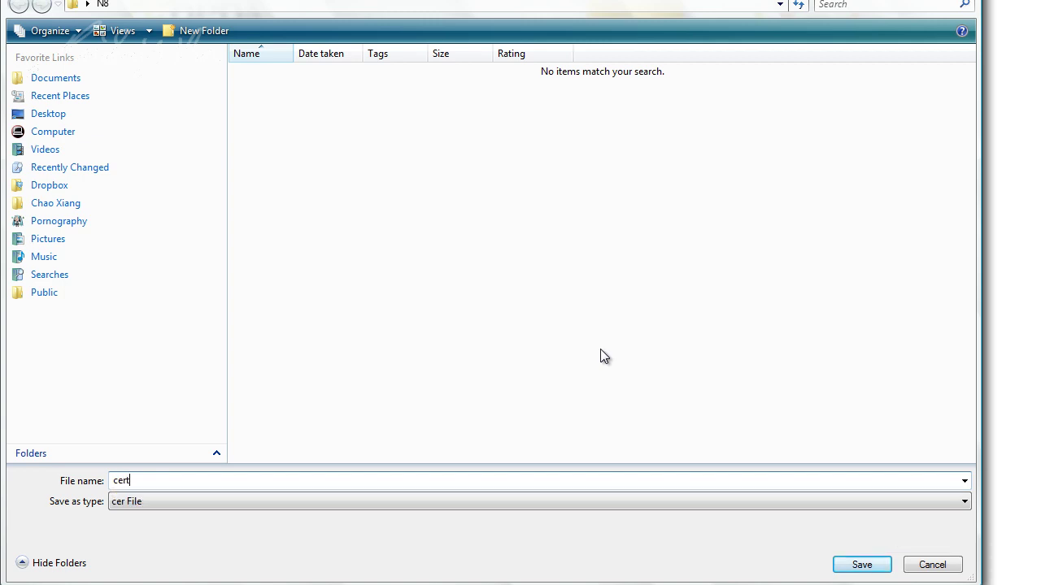
text(ificate)
key(Return)
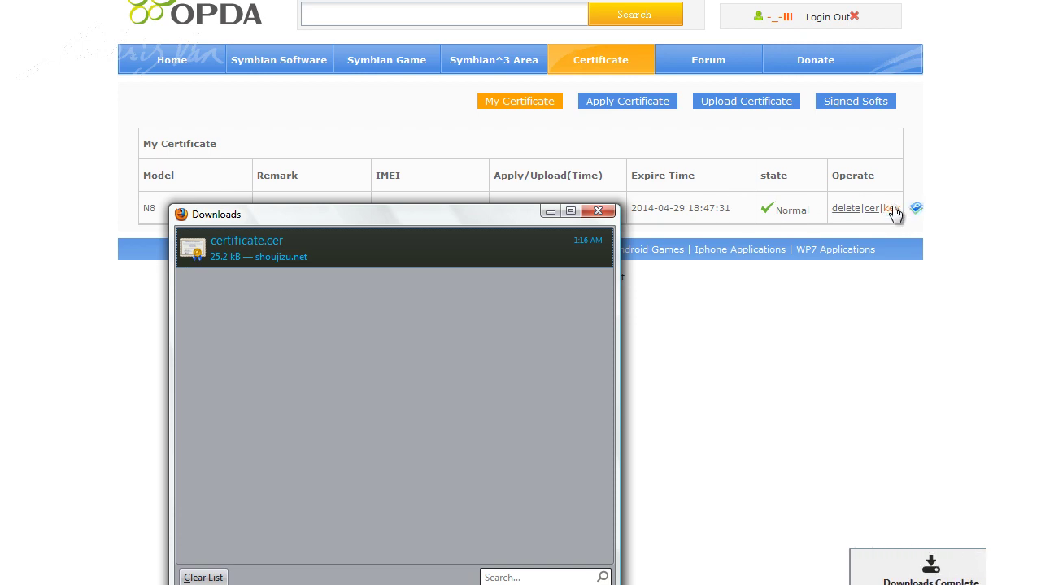
Download the N8 private key file into the N8 folder, saving it as 'key'.
click(892, 213)
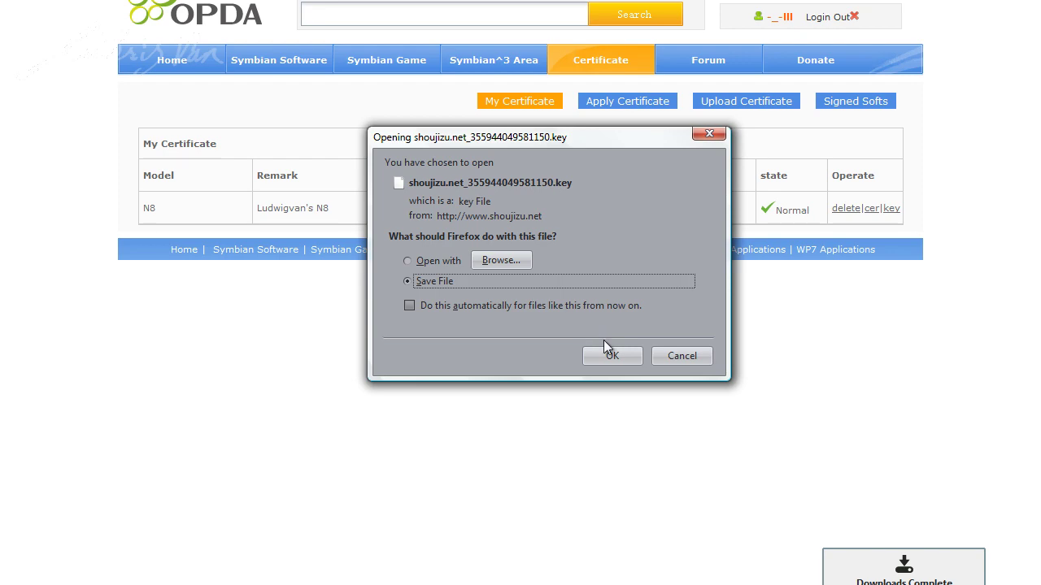
click(612, 355)
text(key)
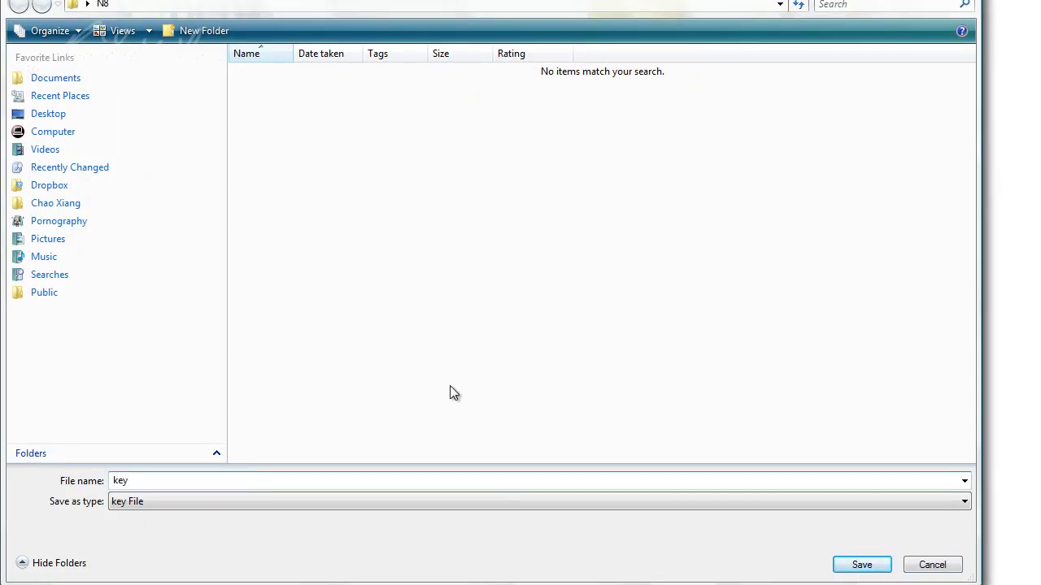
key(Return)
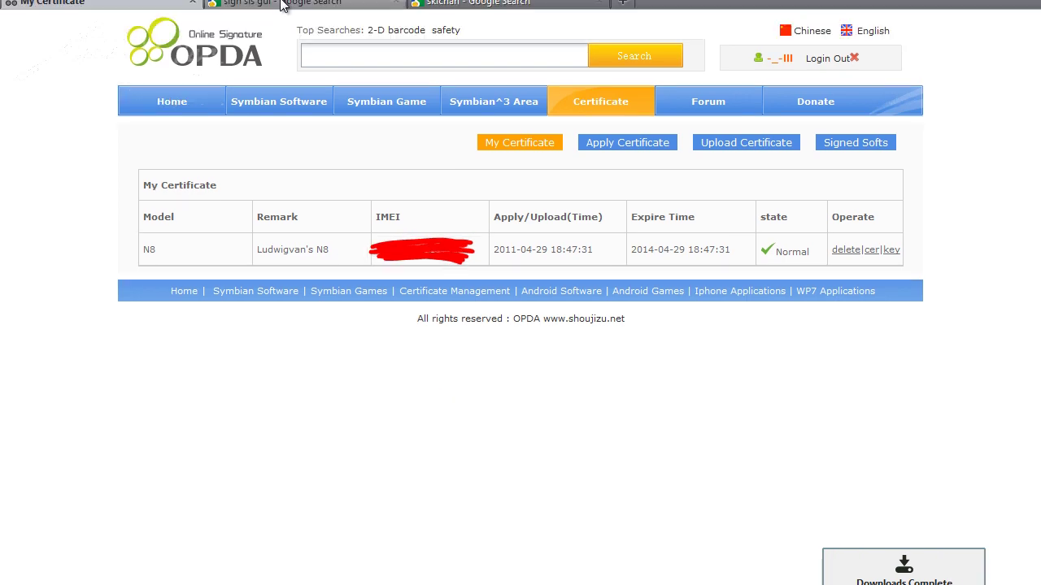
Save SignSIS-GUI Version 1.1 from the FExplorer page into the N8 folder, then return to sklchan results.
click(283, 4)
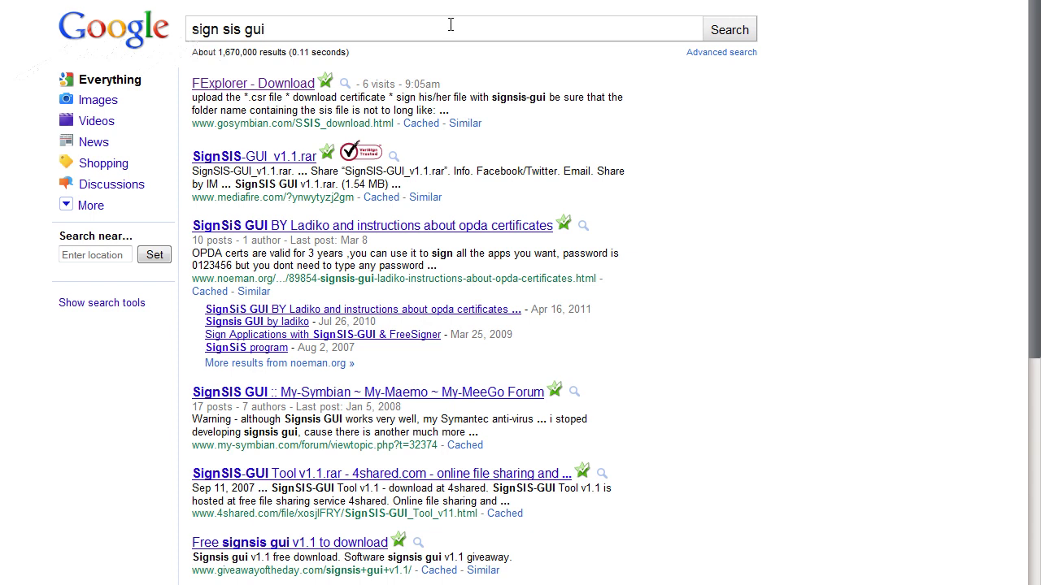
drag(387, 29, 102, 0)
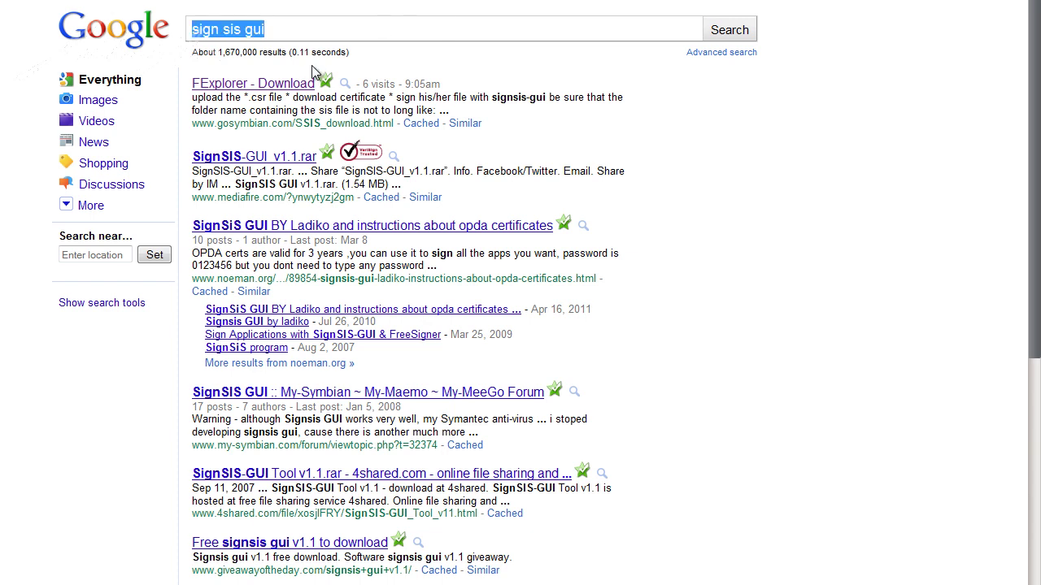
click(294, 89)
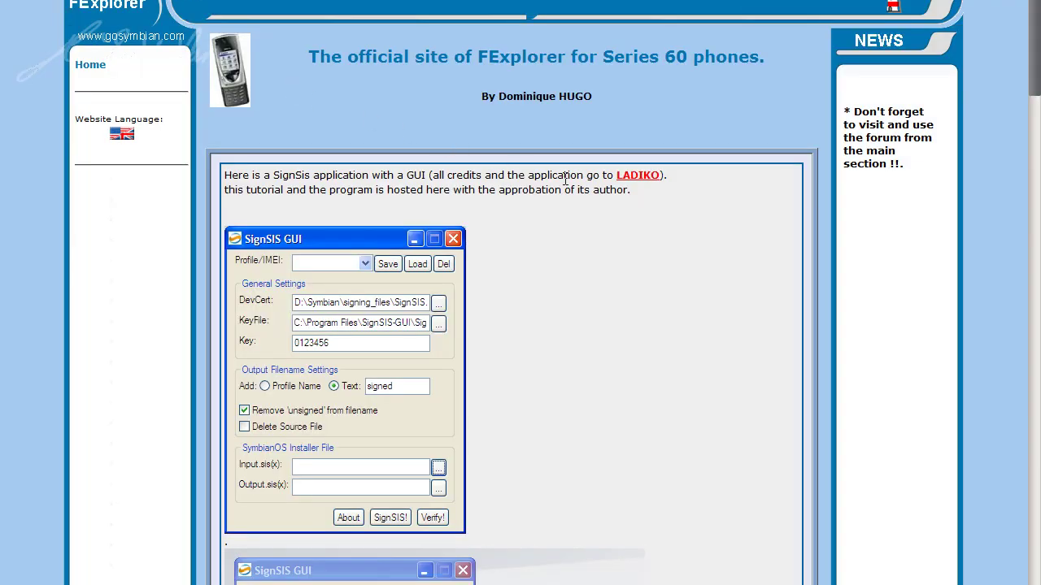
scroll(561, 178, down, 15)
scroll(599, 309, down, 7)
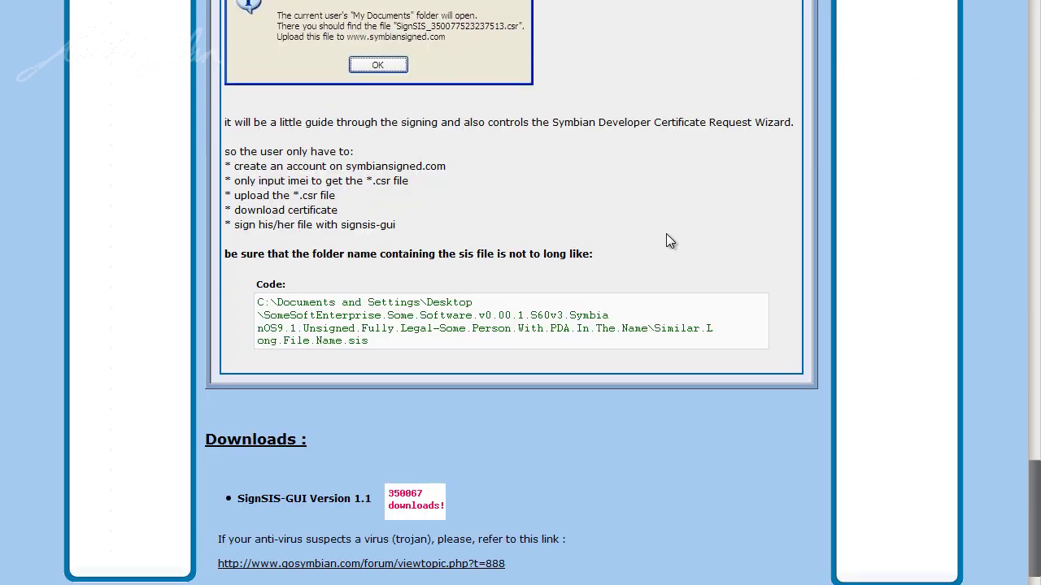
click(285, 499)
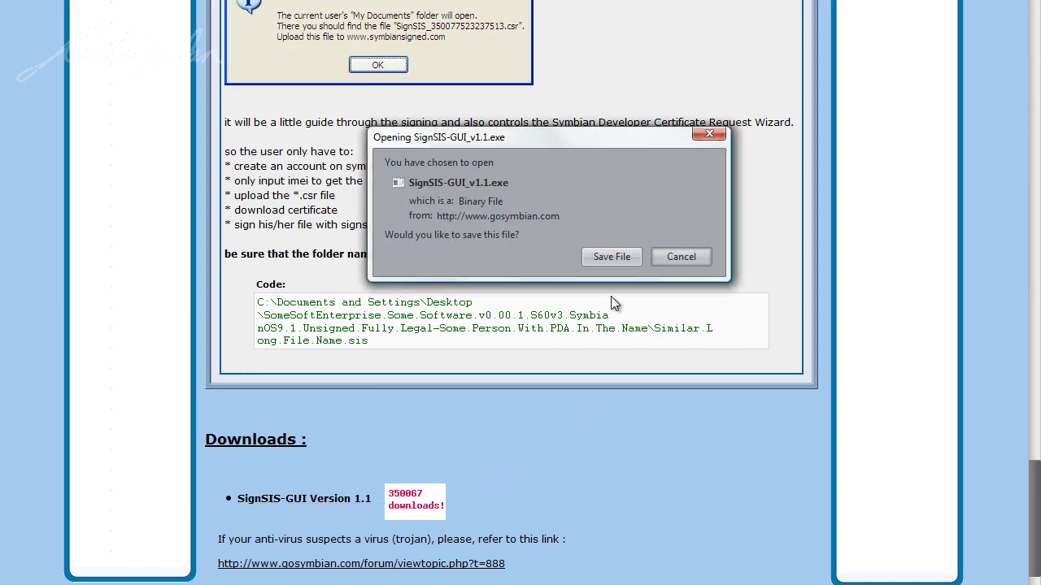
click(622, 260)
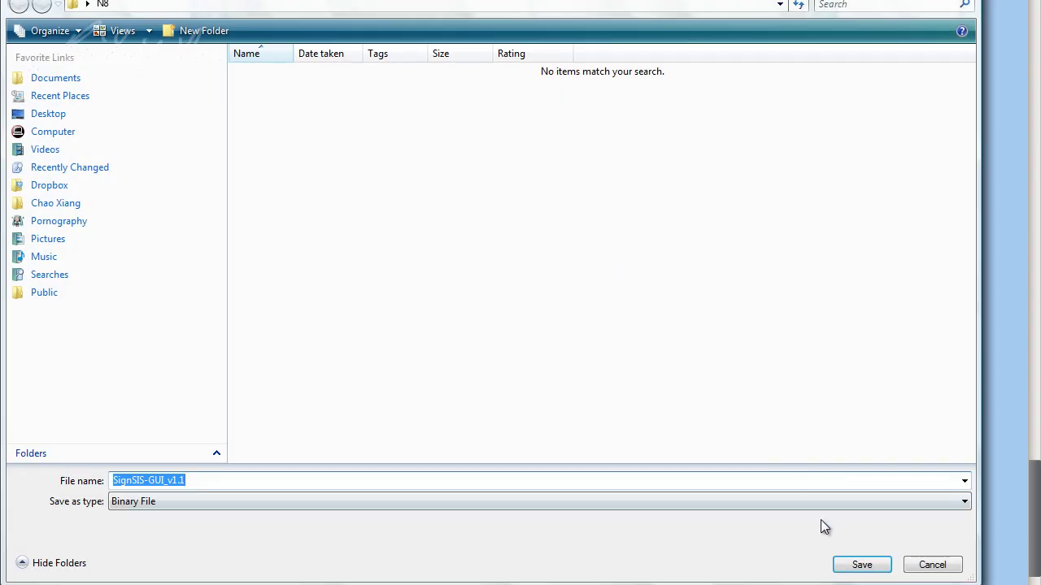
click(861, 569)
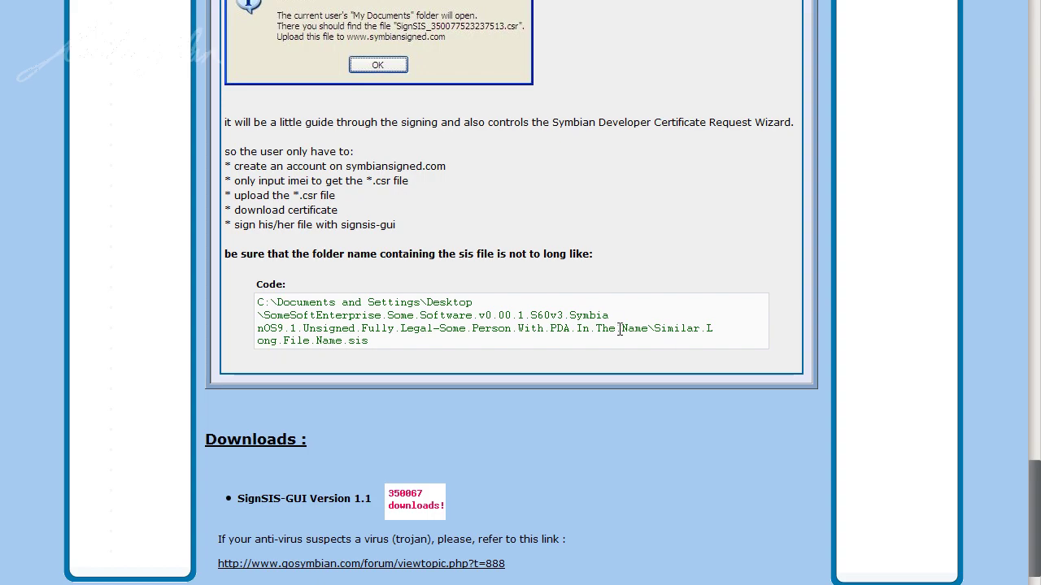
click(431, 4)
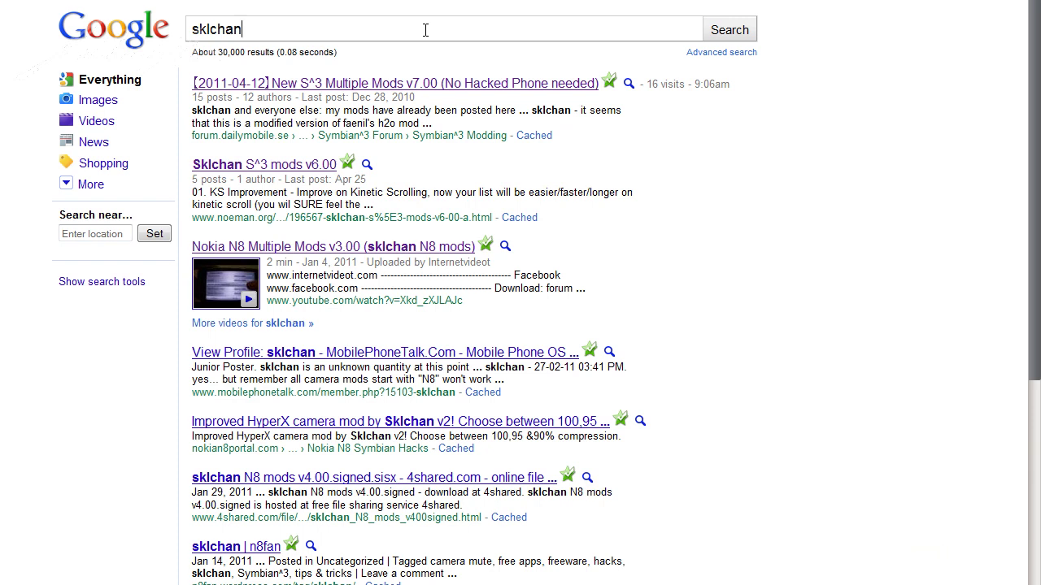
Open the New S^3 Multiple Mods v7.00 topic and follow its V7.00 multiupload.com attachment link.
double_click(426, 31)
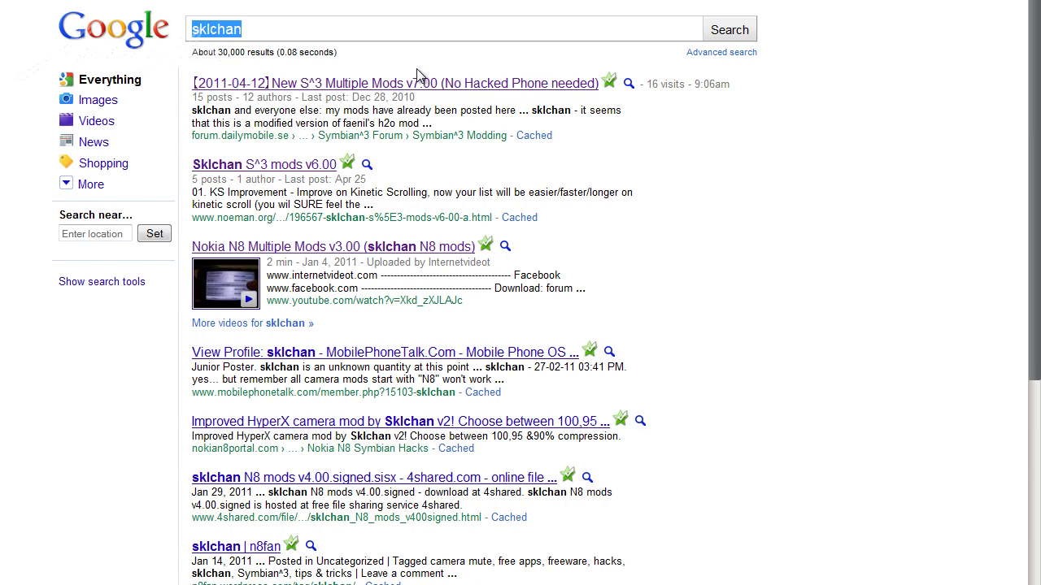
mouse_move(421, 80)
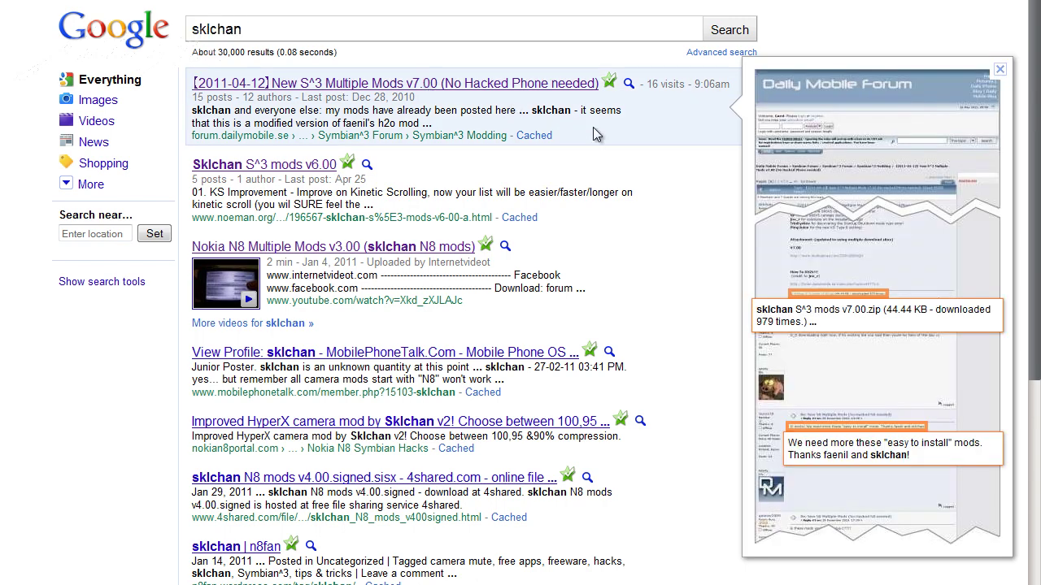
click(548, 83)
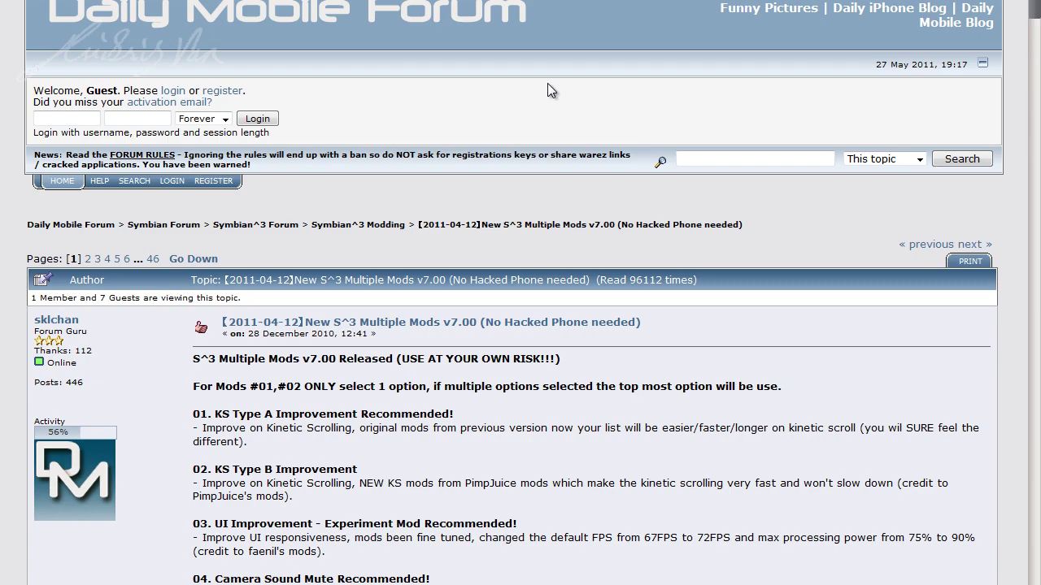
scroll(547, 83, down, 20)
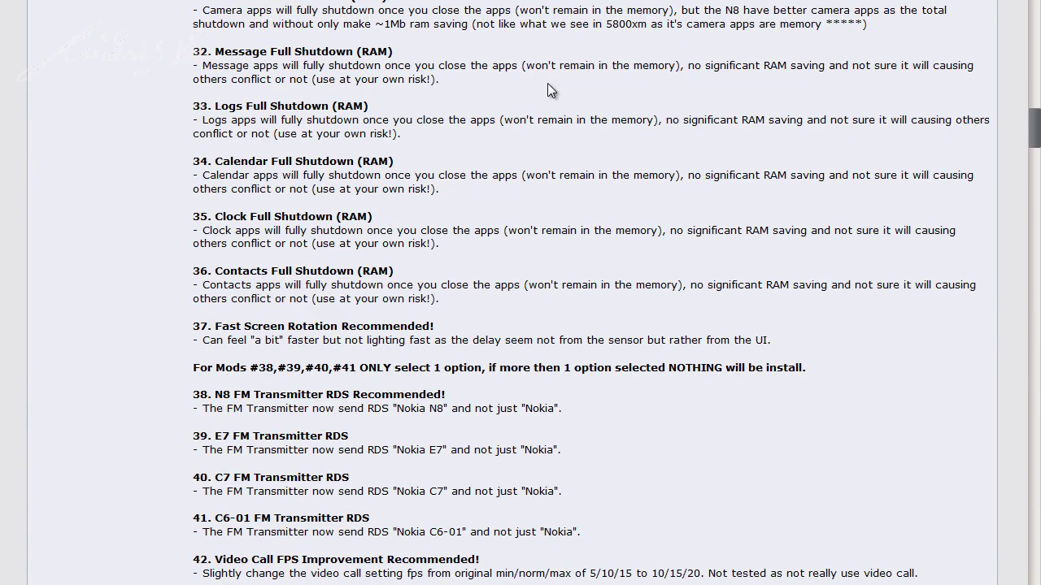
scroll(547, 83, down, 10)
scroll(548, 83, down, 5)
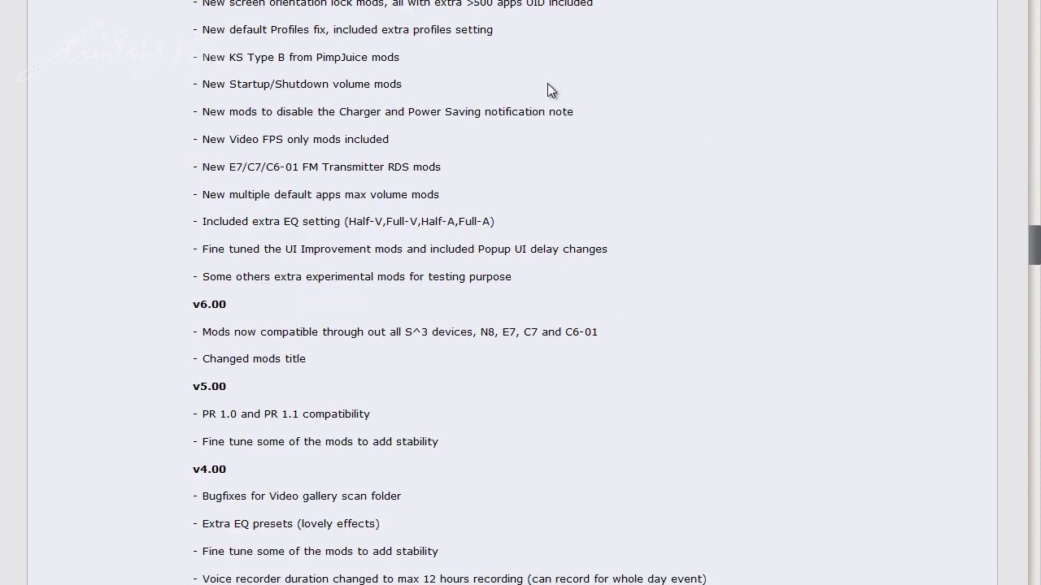
scroll(547, 83, down, 15)
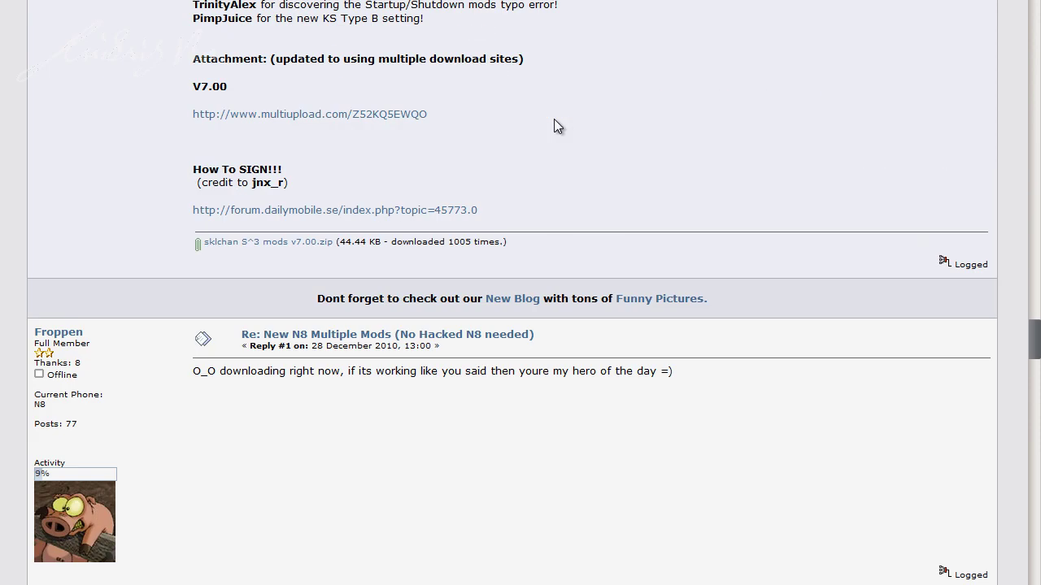
click(350, 122)
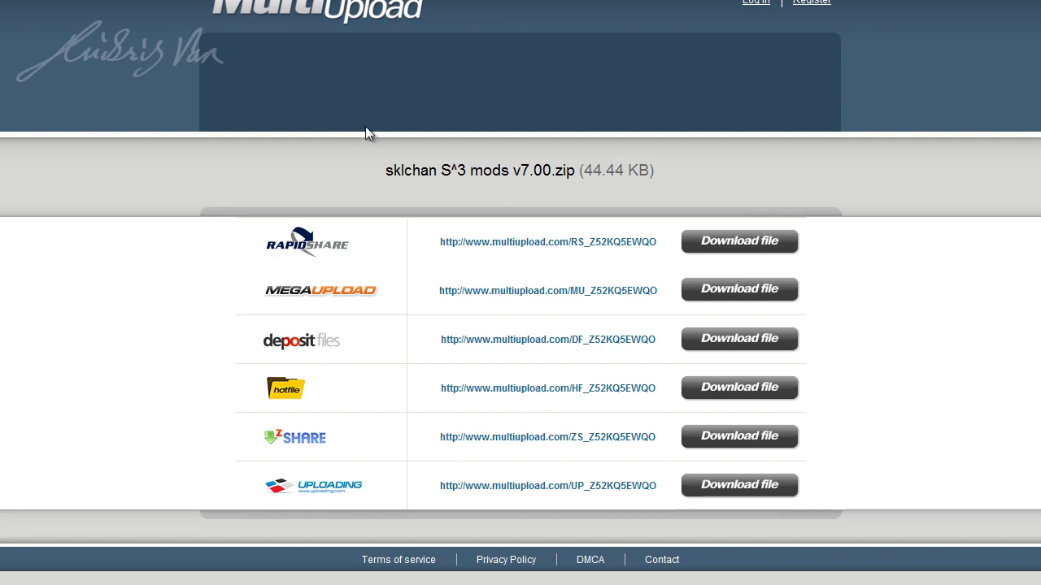
Pick the zShare mirror and start its Download Now! countdown for the v7.00 zip.
click(738, 439)
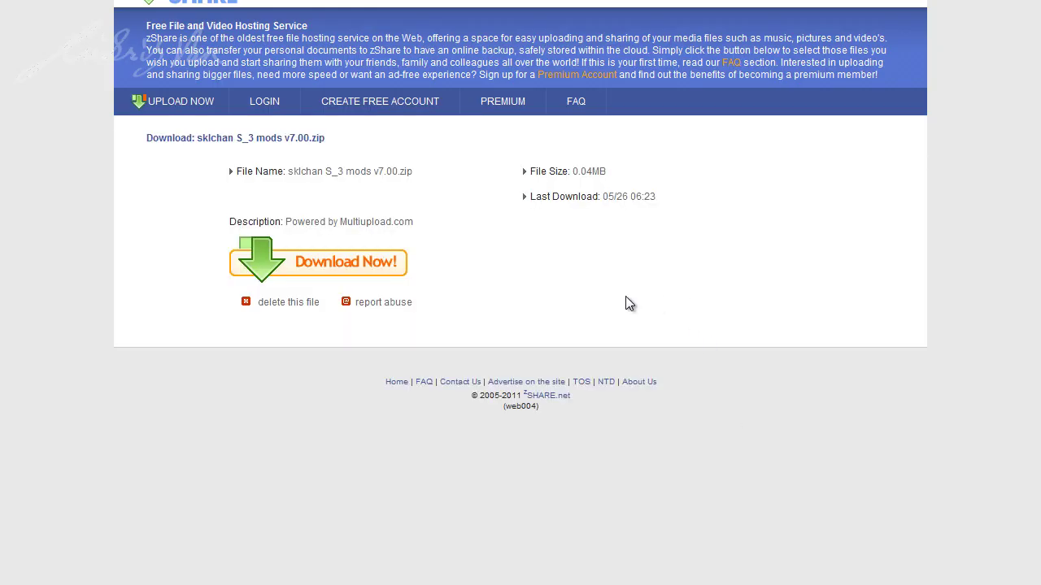
click(358, 268)
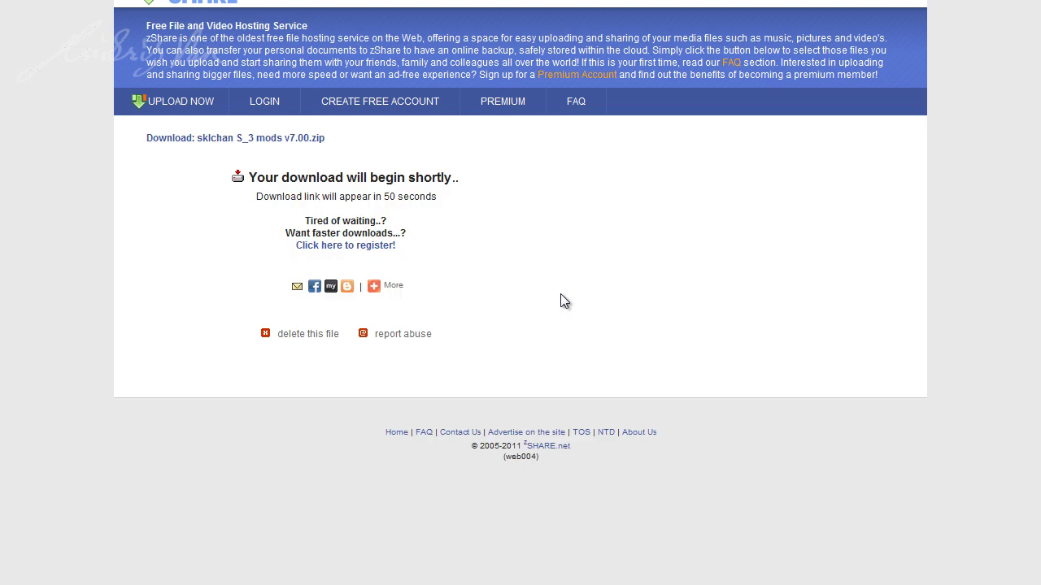
drag(339, 196, 480, 213)
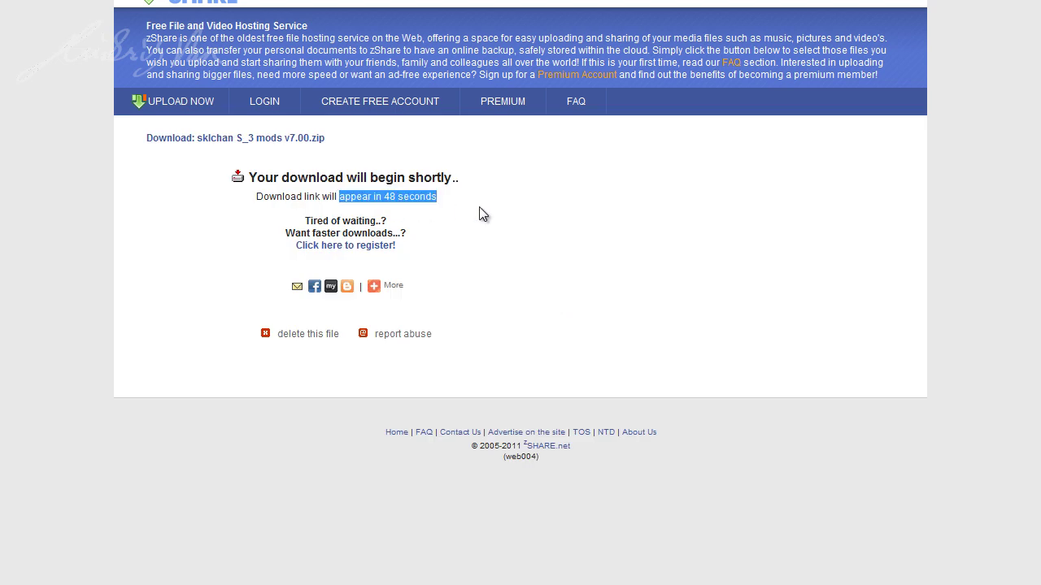
key(alt+Tab)
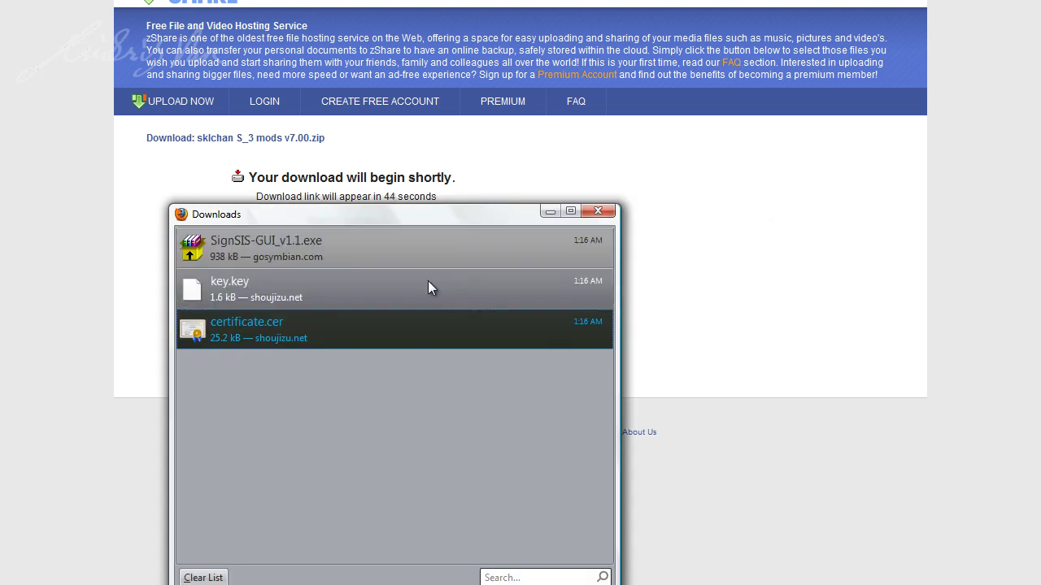
Run the SignSIS-GUI installer, accept the licence and install into C:\Program Files\SignSIS-GUI.
double_click(420, 248)
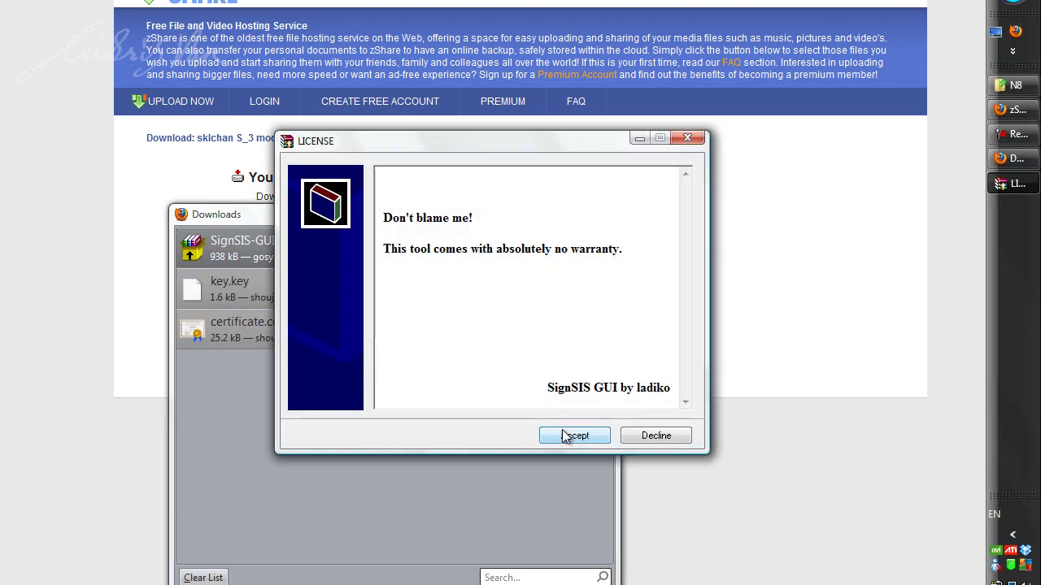
click(564, 433)
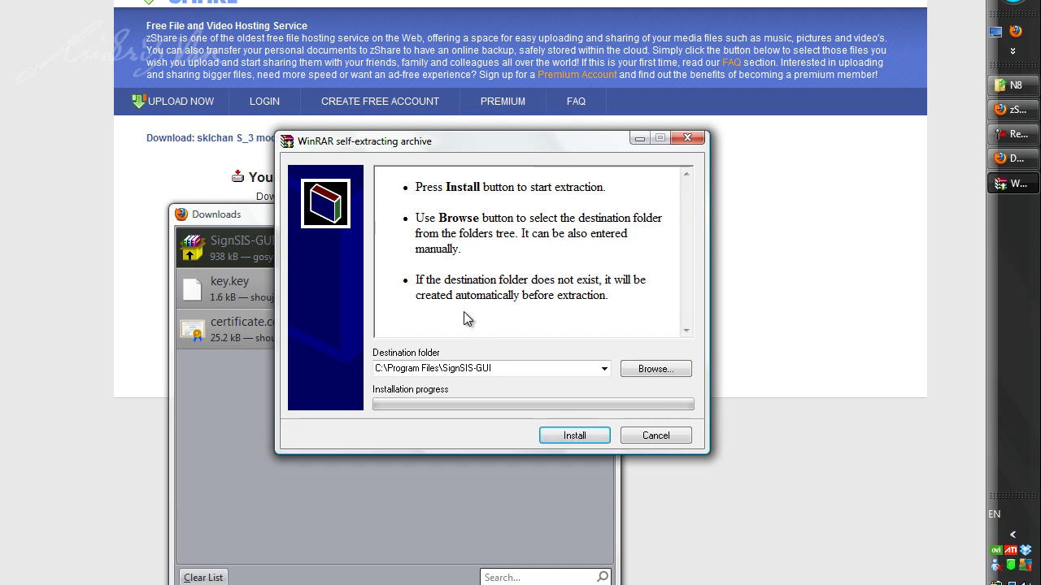
click(575, 437)
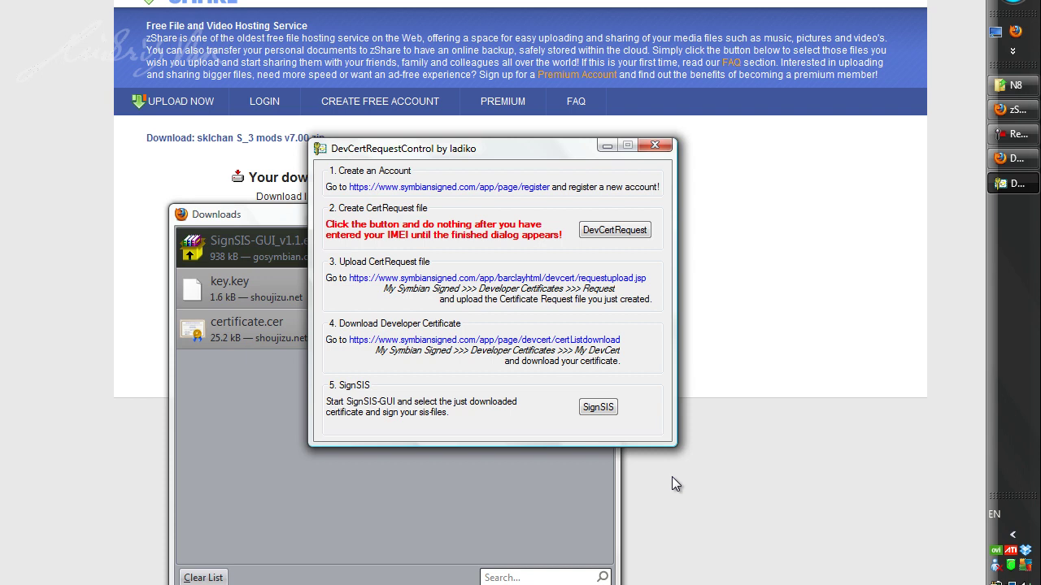
In SignSIS GUI paste the IMEI, set certificate.cer as DevCert and key.key as KeyFile.
click(596, 408)
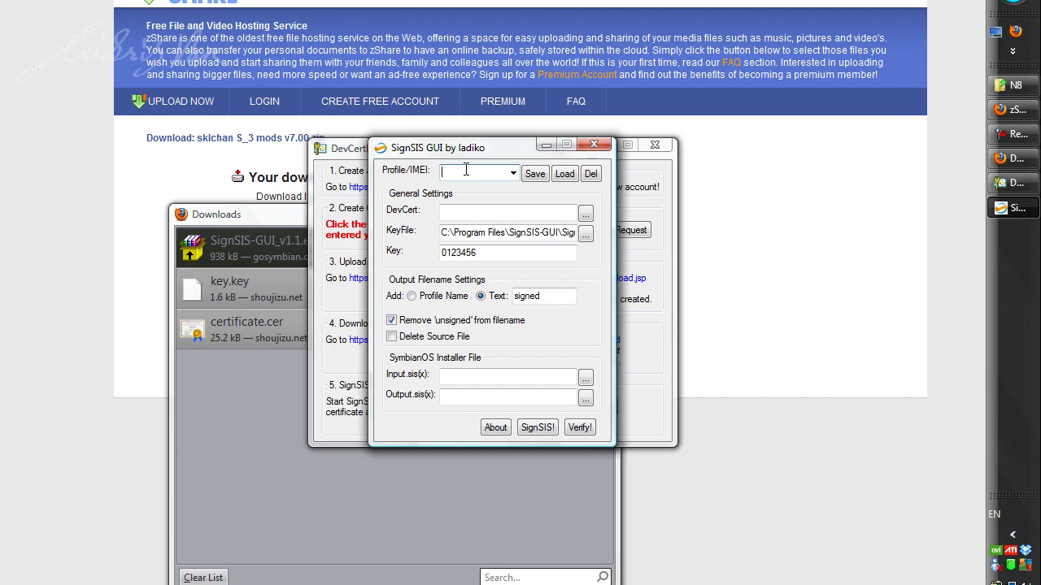
key(ctrl+v)
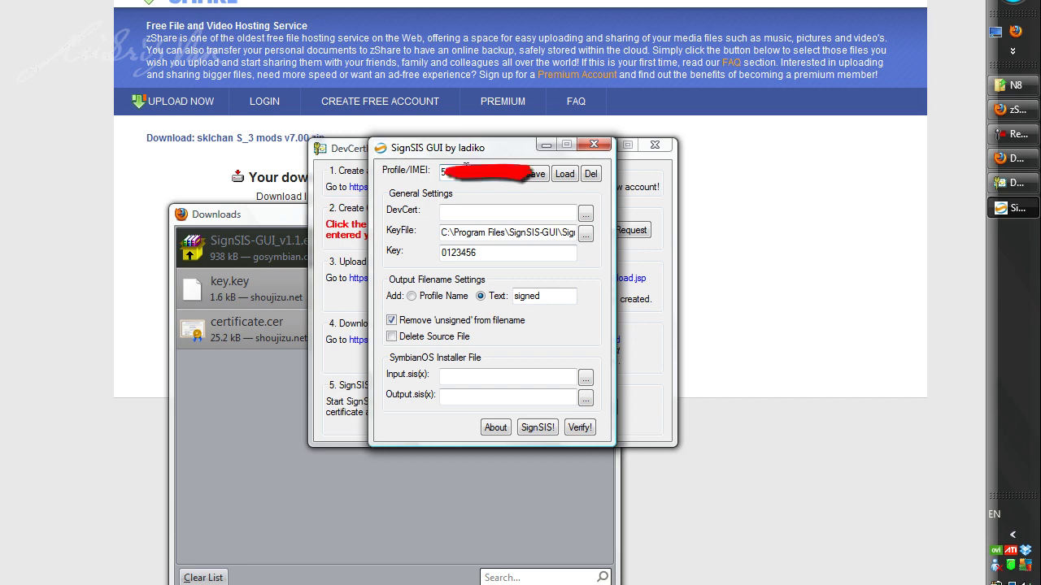
click(590, 215)
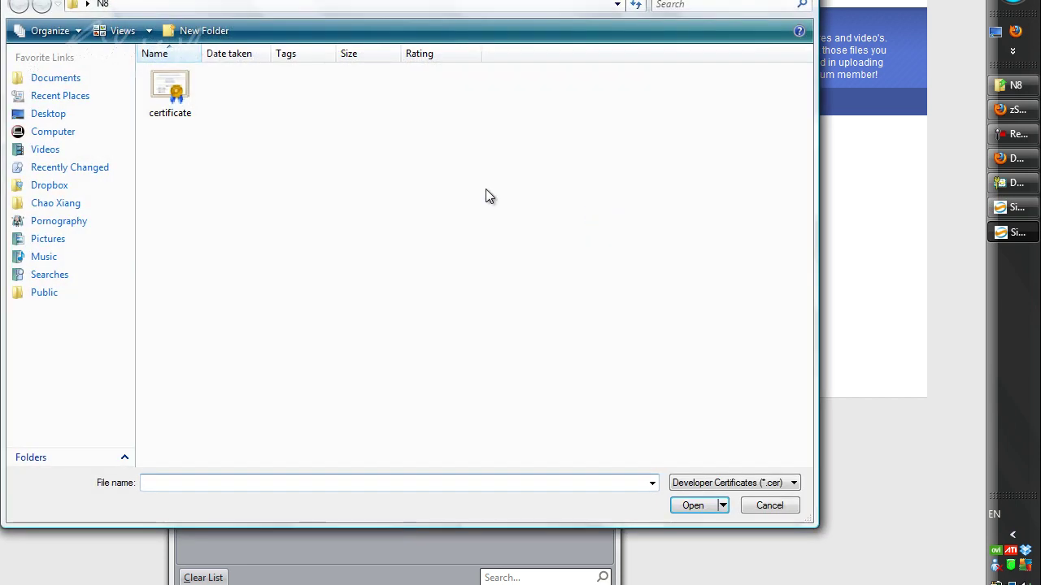
double_click(175, 96)
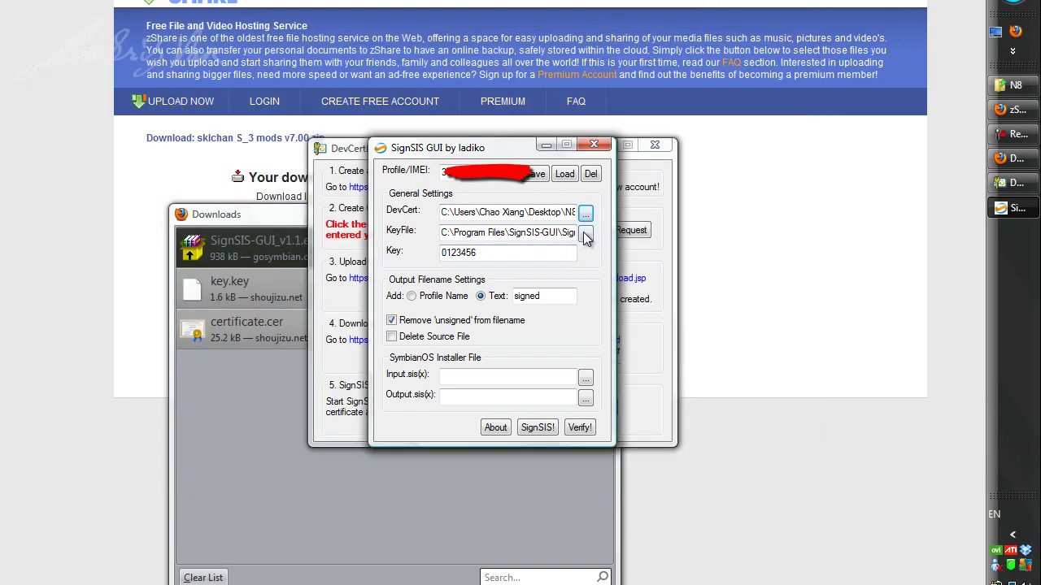
click(585, 234)
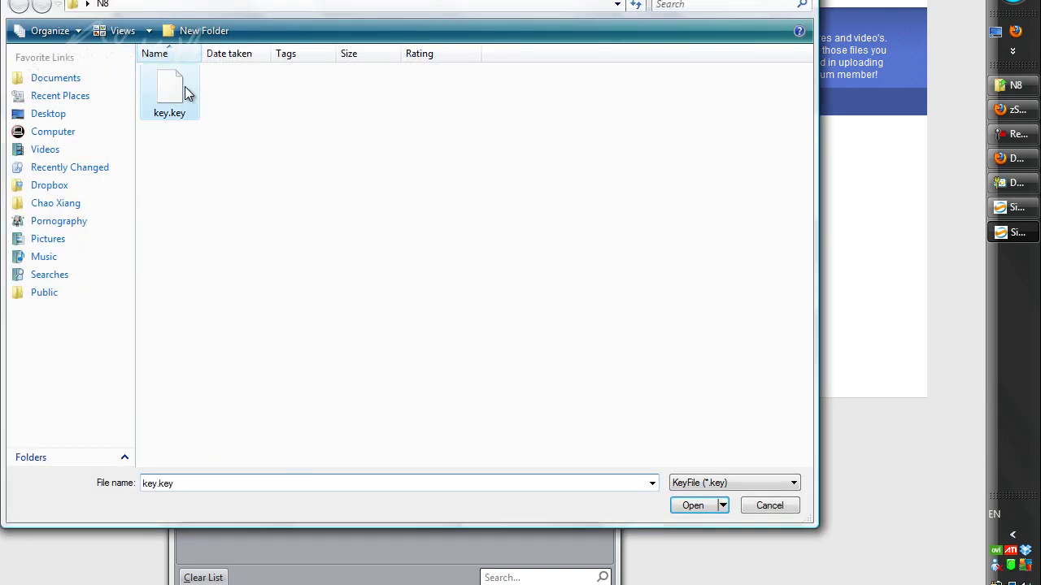
double_click(186, 93)
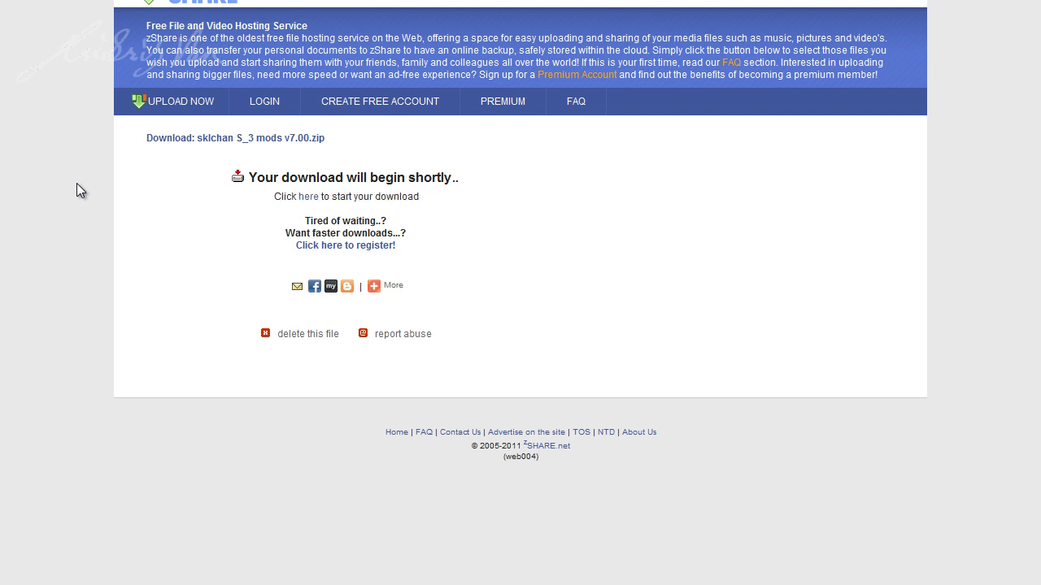
click(308, 198)
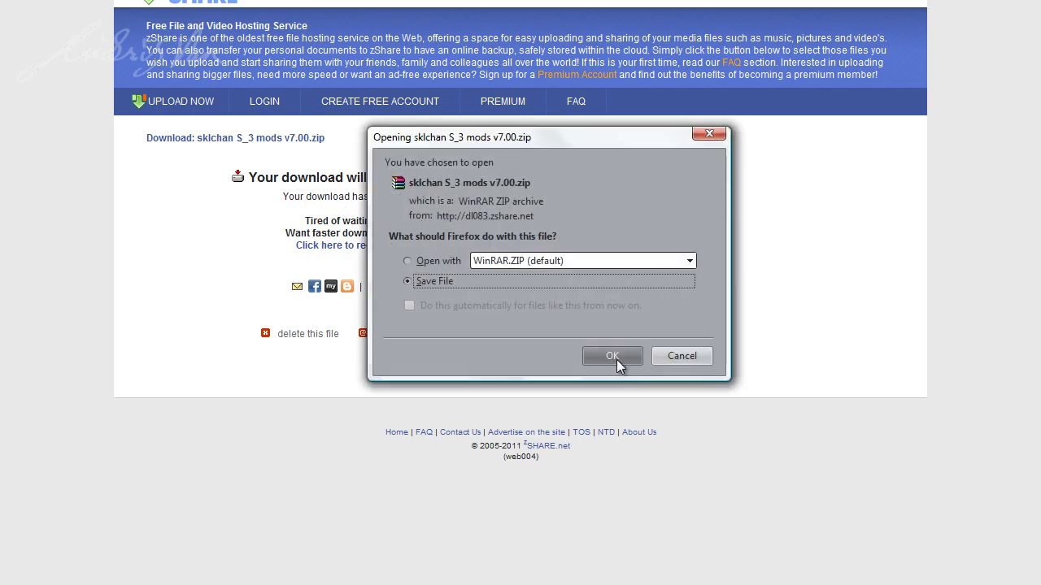
Save sklchan S_3 mods v7.00.zip under its default name and open it from Downloads.
click(613, 356)
click(866, 571)
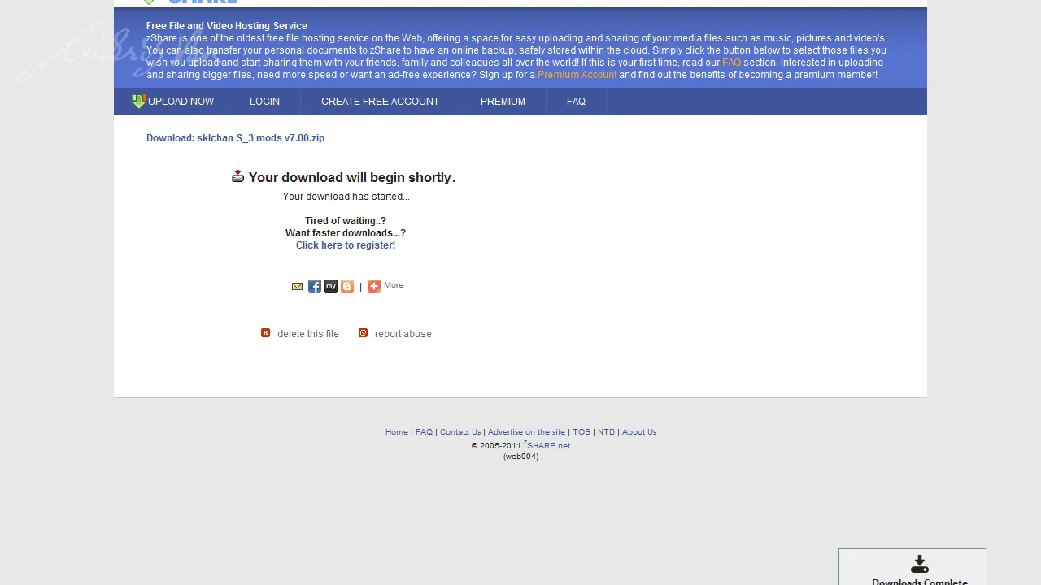
click(904, 569)
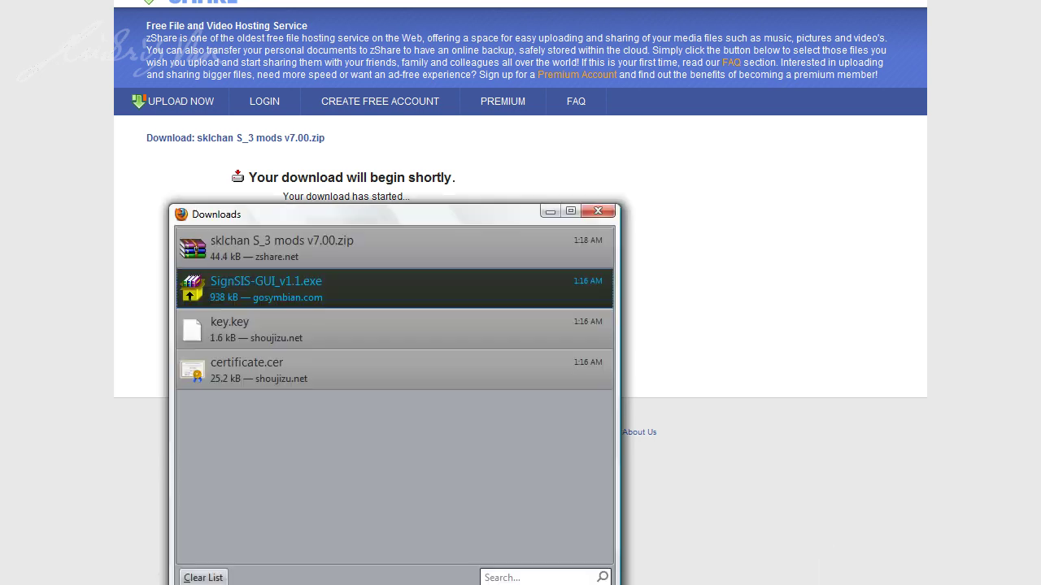
double_click(421, 241)
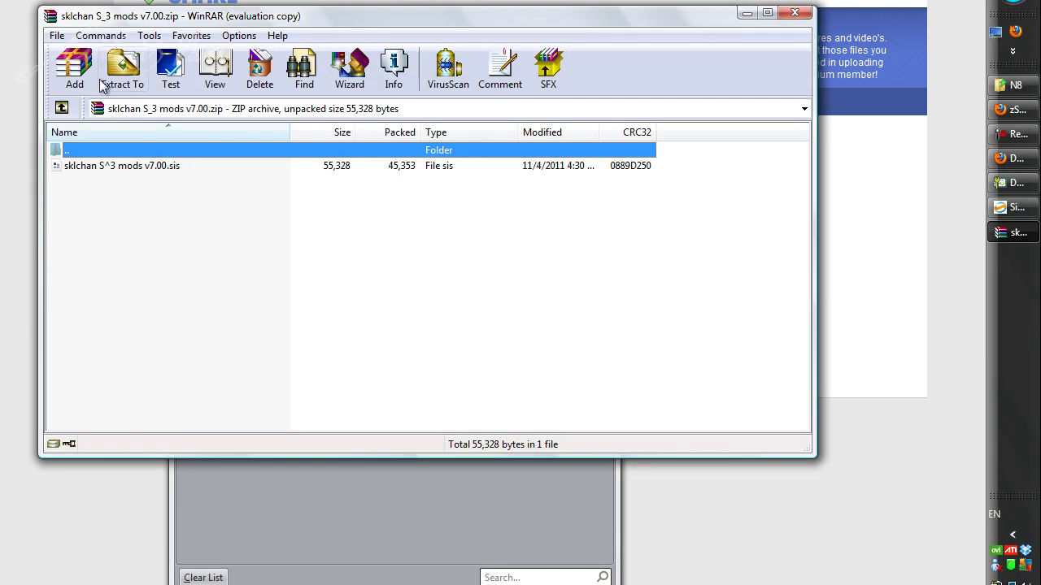
Extract sklchan S^3 mods v7.00.sis into a sklchan S_3 mods v7.00 folder under N8 on the Desktop.
click(103, 87)
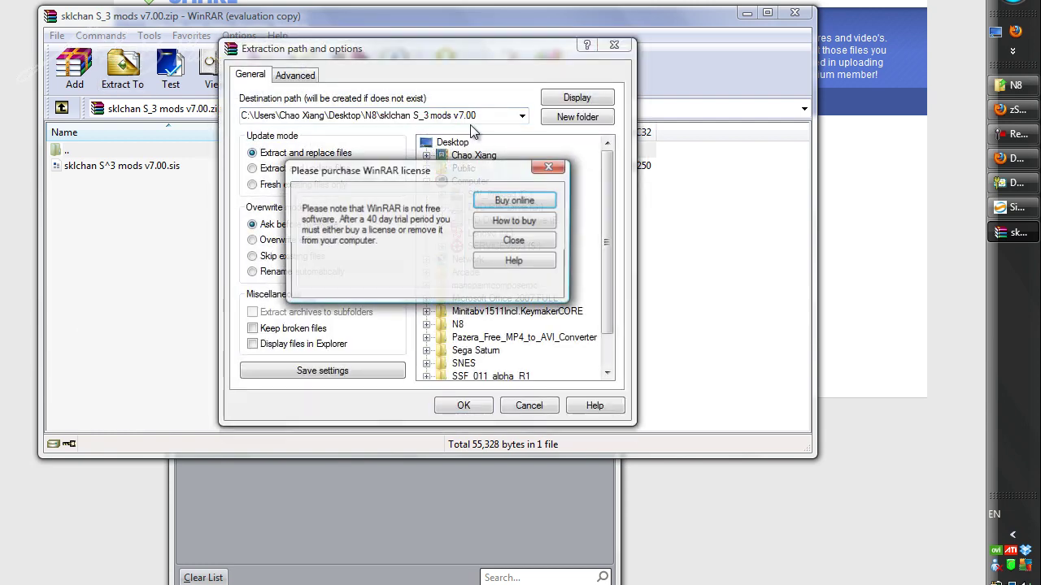
click(548, 169)
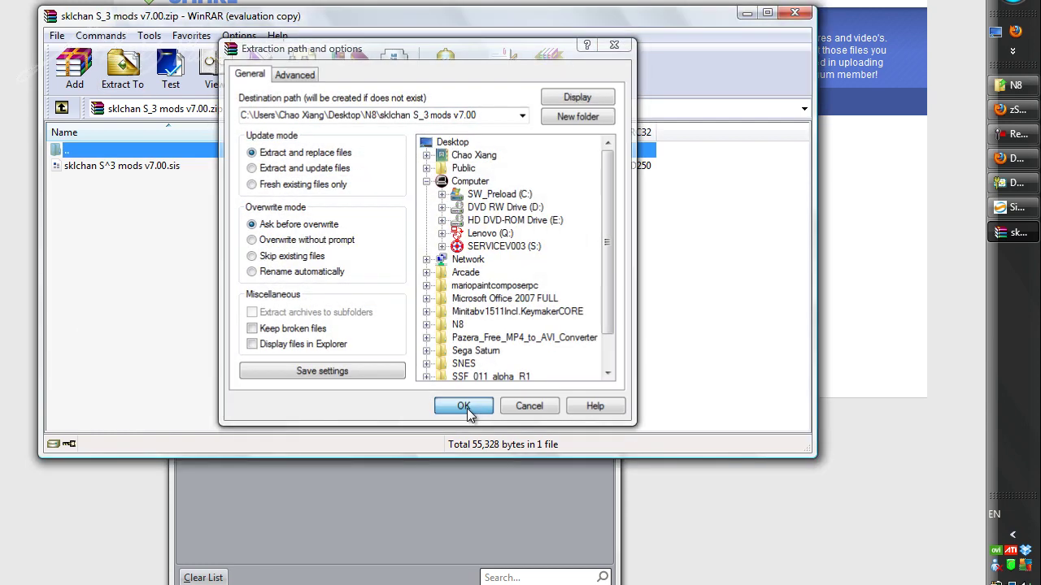
click(466, 410)
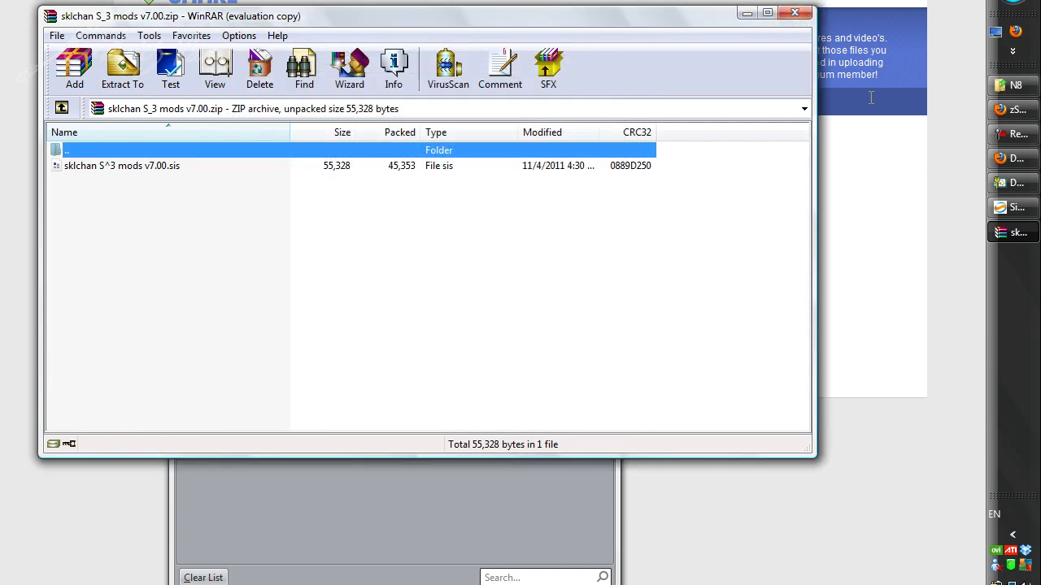
Close WinRAR and return to the SignSIS GUI window.
click(795, 13)
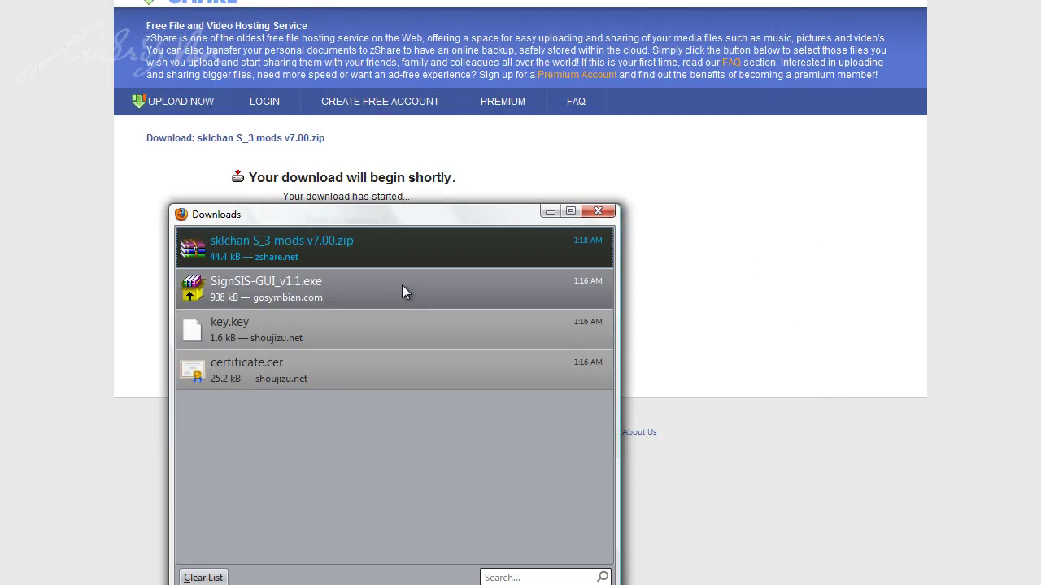
key(alt+Tab)
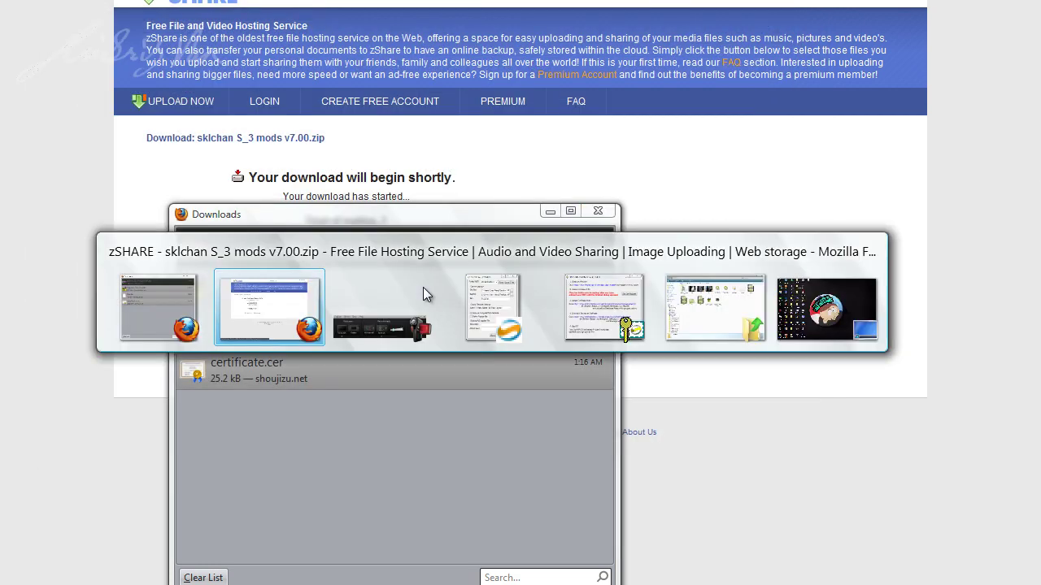
key(alt+Tab)
key(alt+Tab)
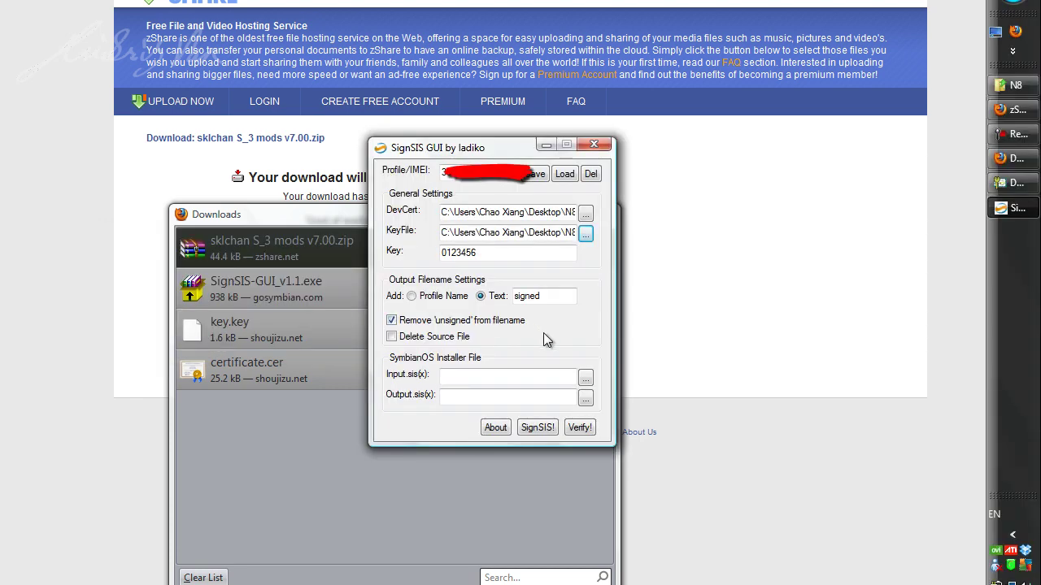
Set sklchan S^3 mods v7.00.sis from the extraction folder as the input SIS and check the output name.
click(586, 379)
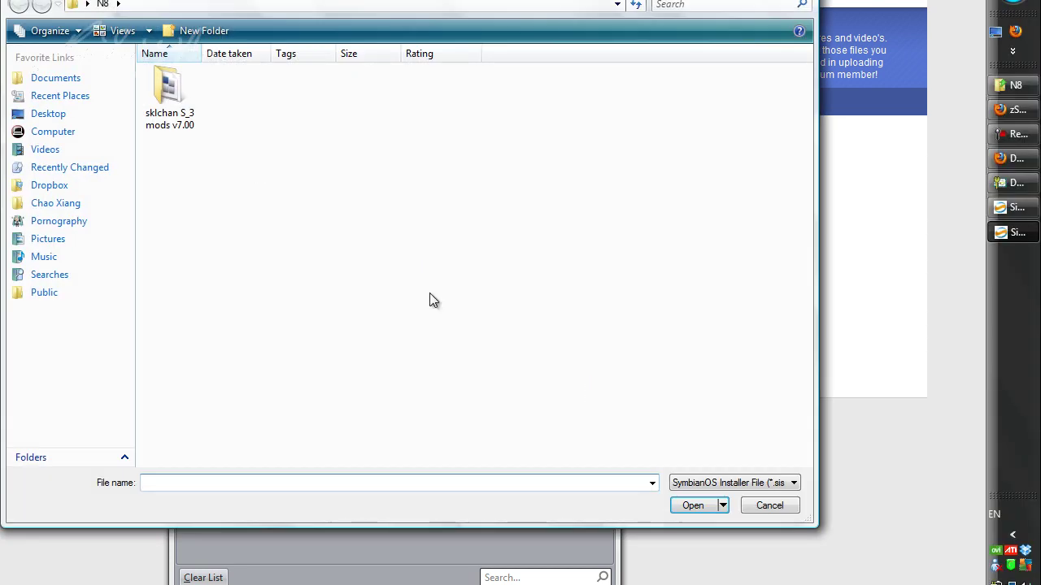
double_click(171, 96)
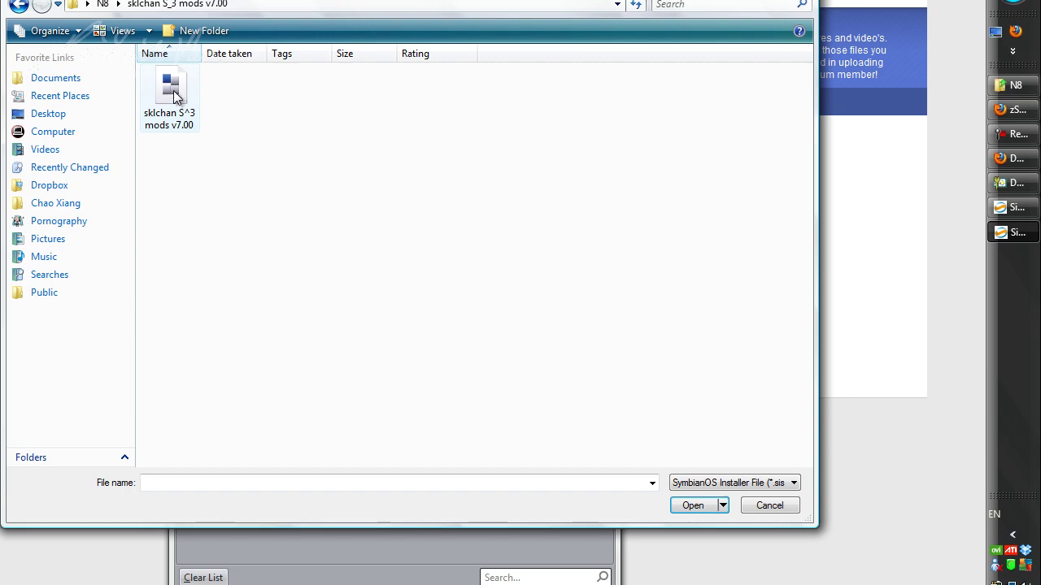
double_click(173, 90)
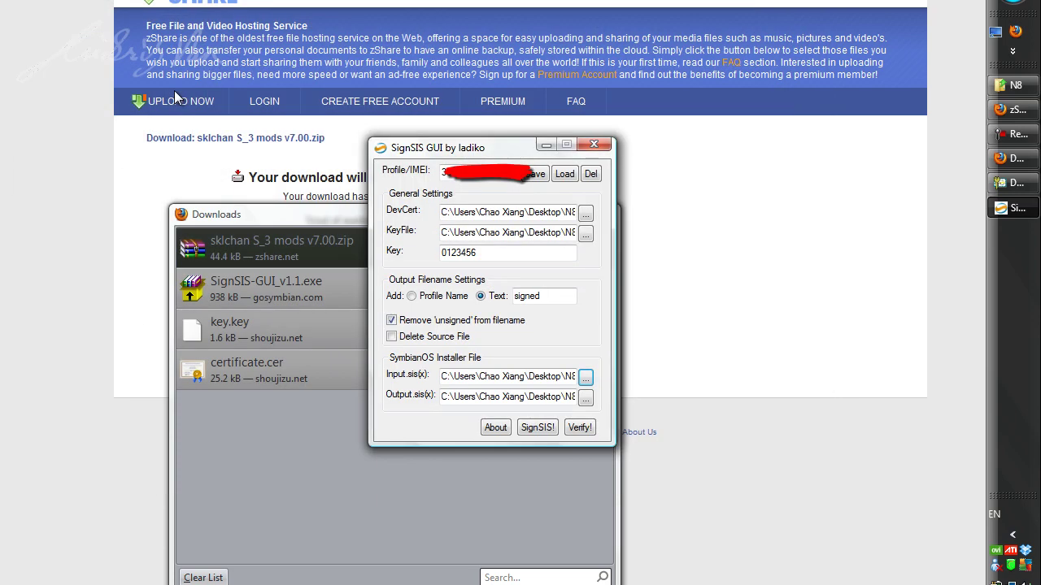
click(534, 396)
key(ctrl+a)
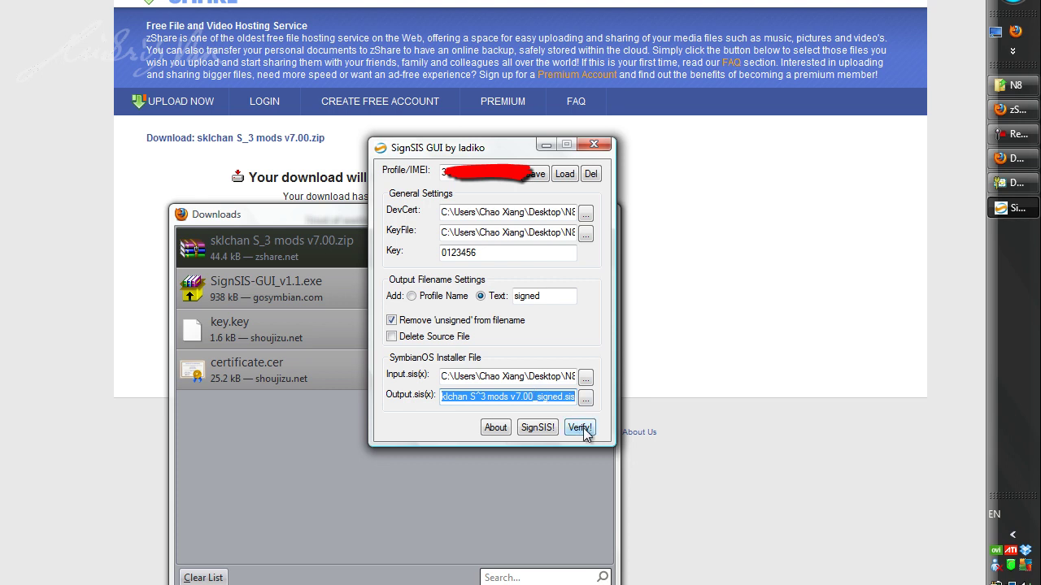
Sign the installer to produce sklchan S^3 mods v7.00_signed.sis.
click(538, 427)
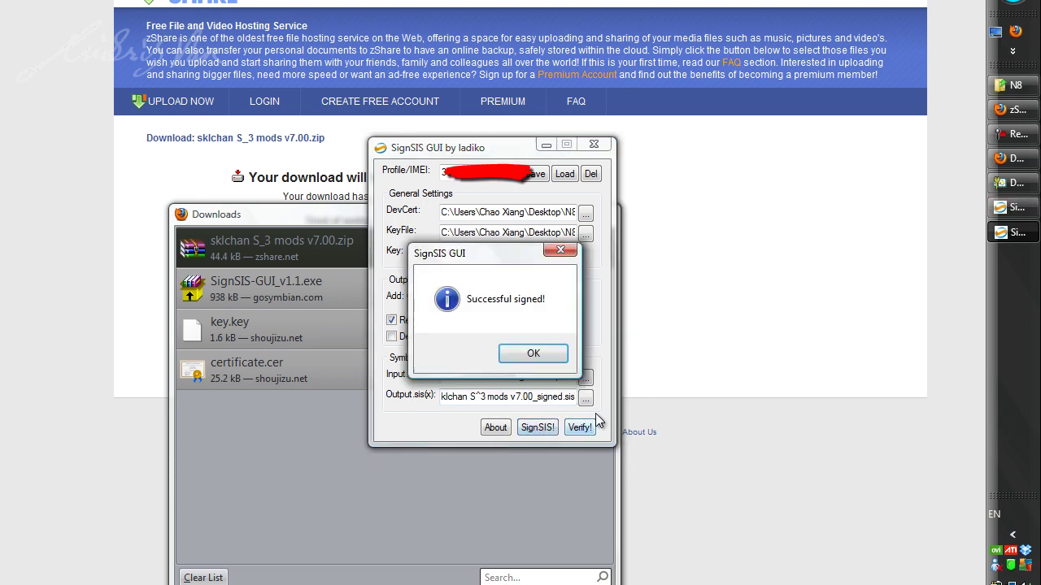
click(533, 355)
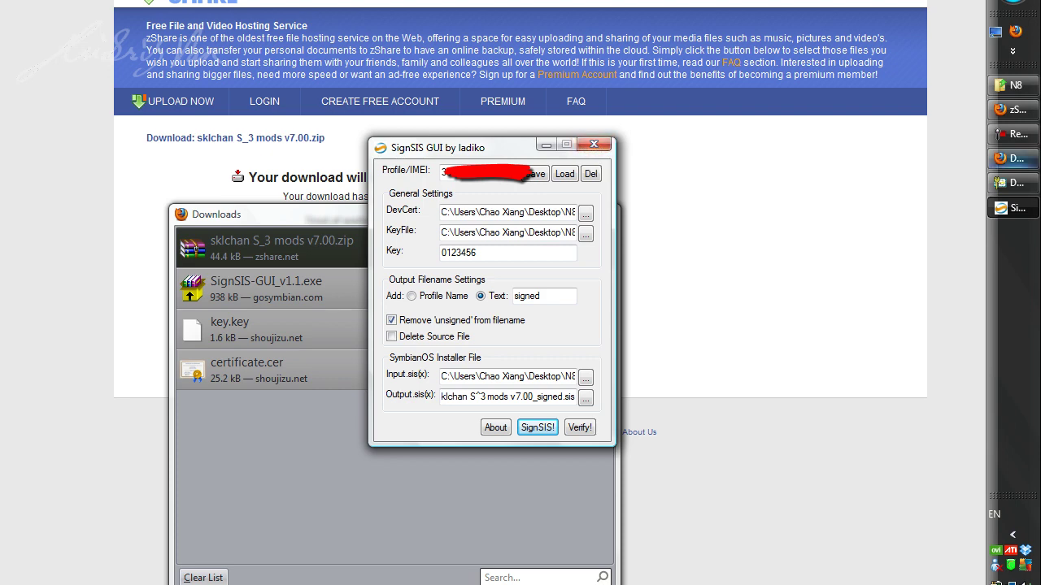
mouse_move(1035, 91)
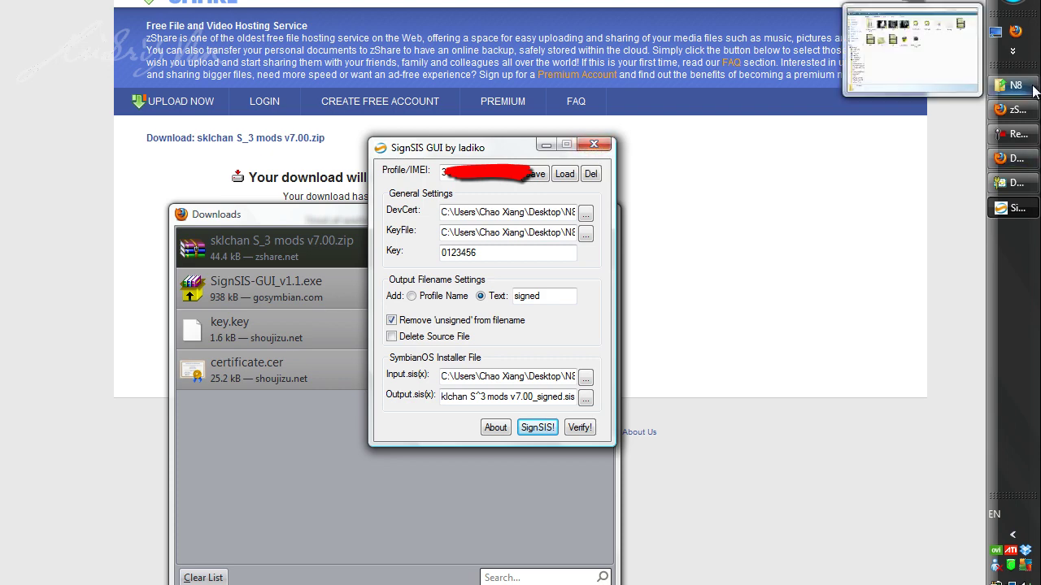
click(1014, 85)
Open the signed sklchan S^3 mods SIS in the extraction folder, then return to the zShare Firefox page.
double_click(171, 97)
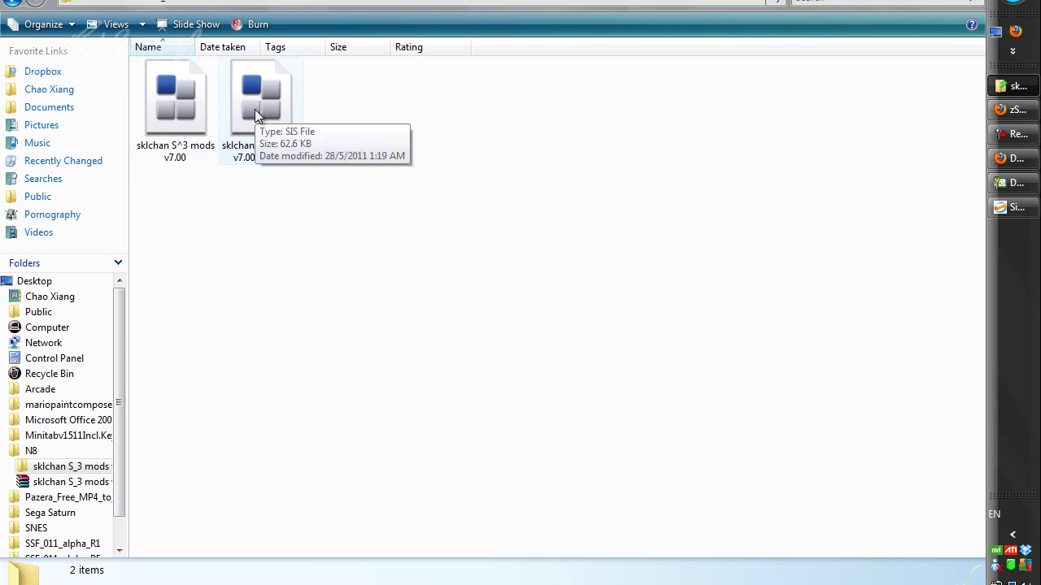
click(262, 118)
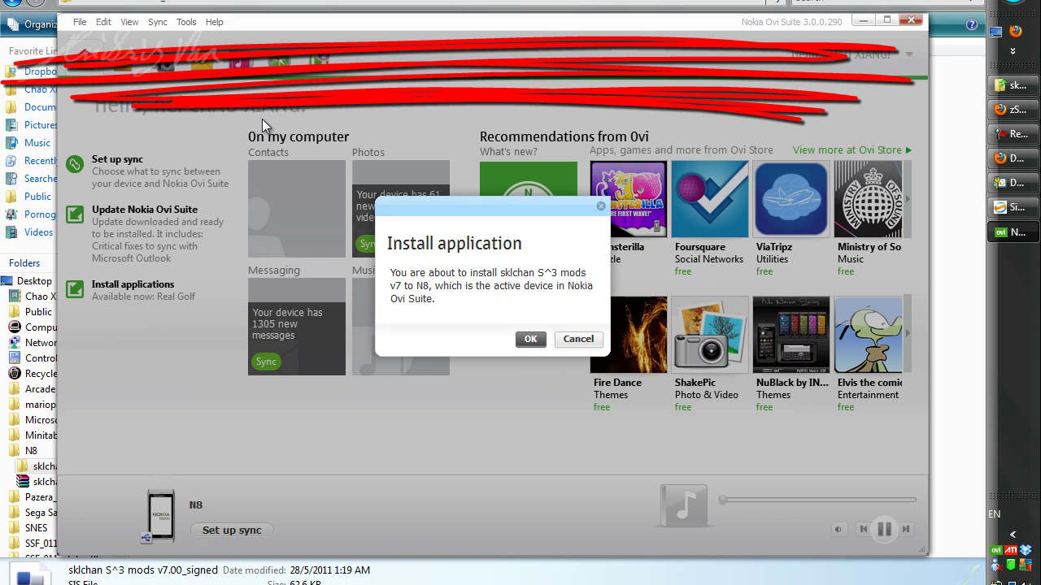
click(1022, 118)
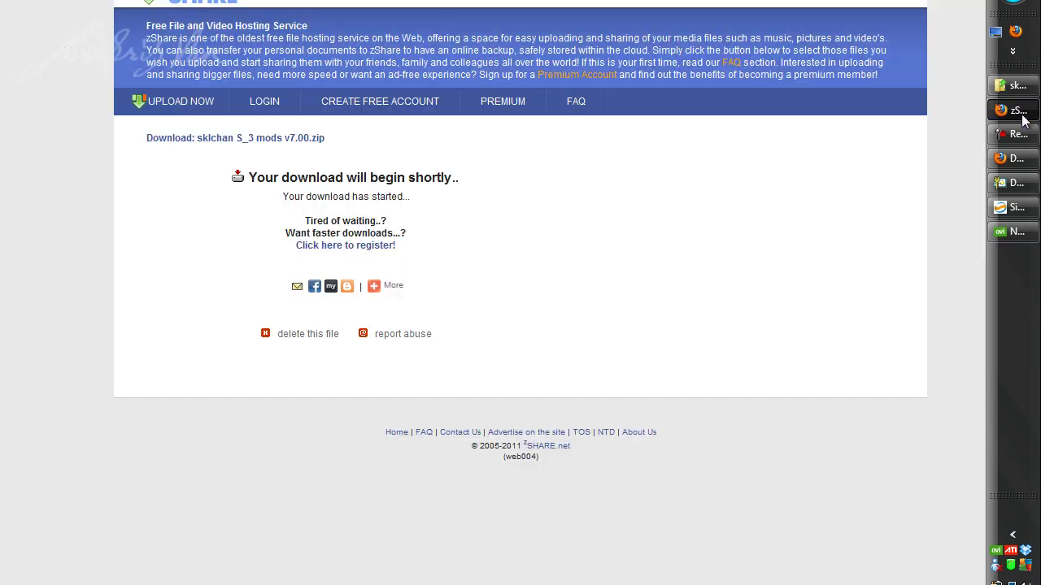
Upload the unsigned sklchan S^3 mods v7.00 file to OPDA for signing with the N8 certificate.
click(65, 3)
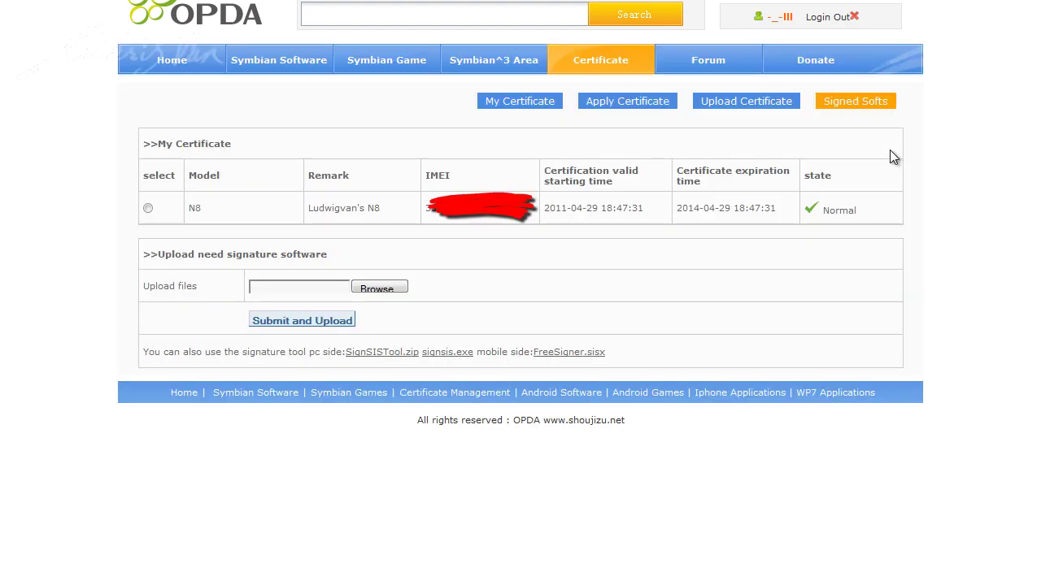
click(148, 209)
click(397, 288)
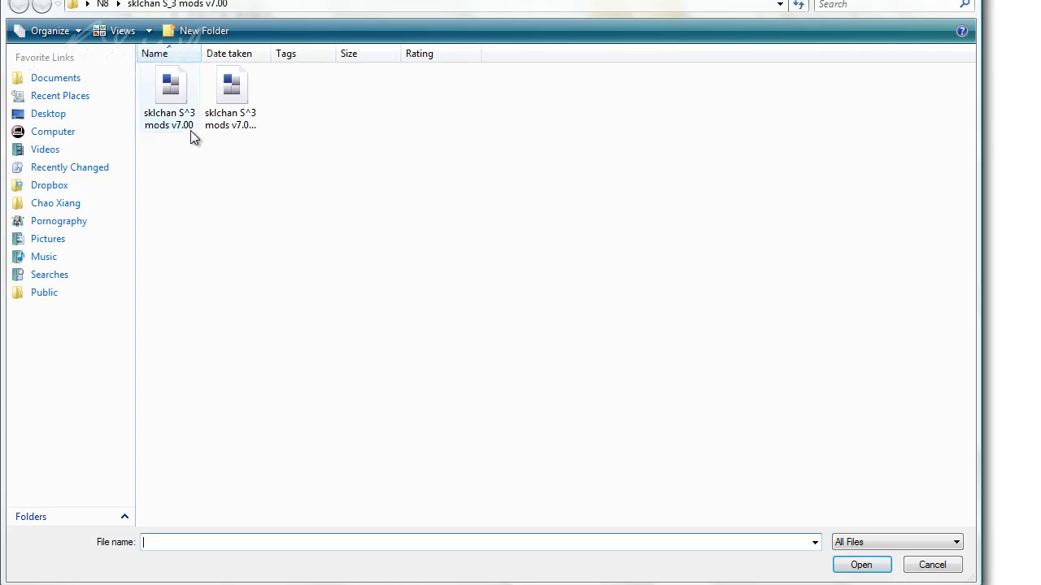
click(176, 92)
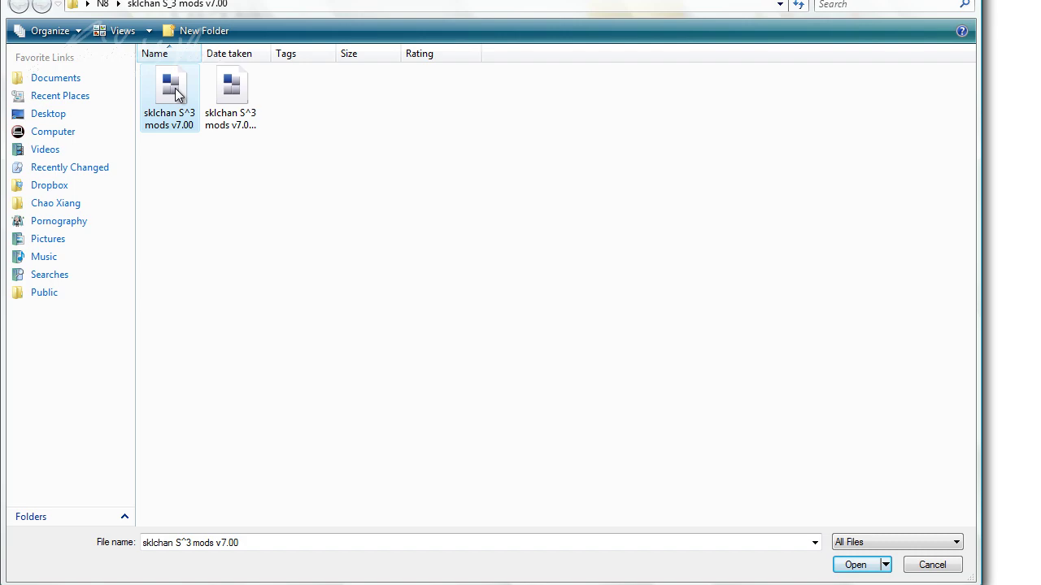
click(857, 567)
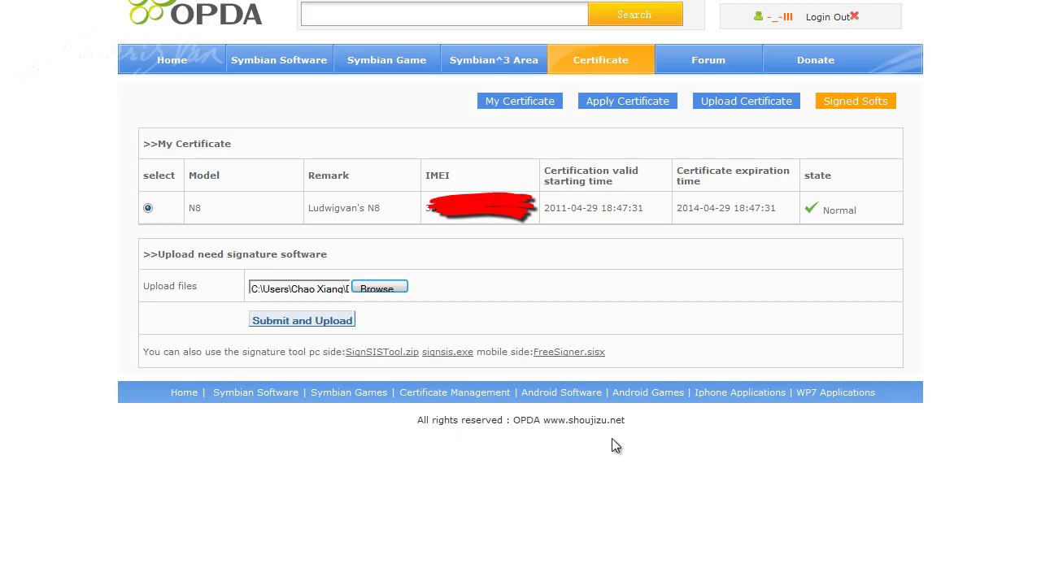
click(310, 322)
Save the returned signed SISX into the sklchan S_3 mods v7.00 folder.
click(624, 356)
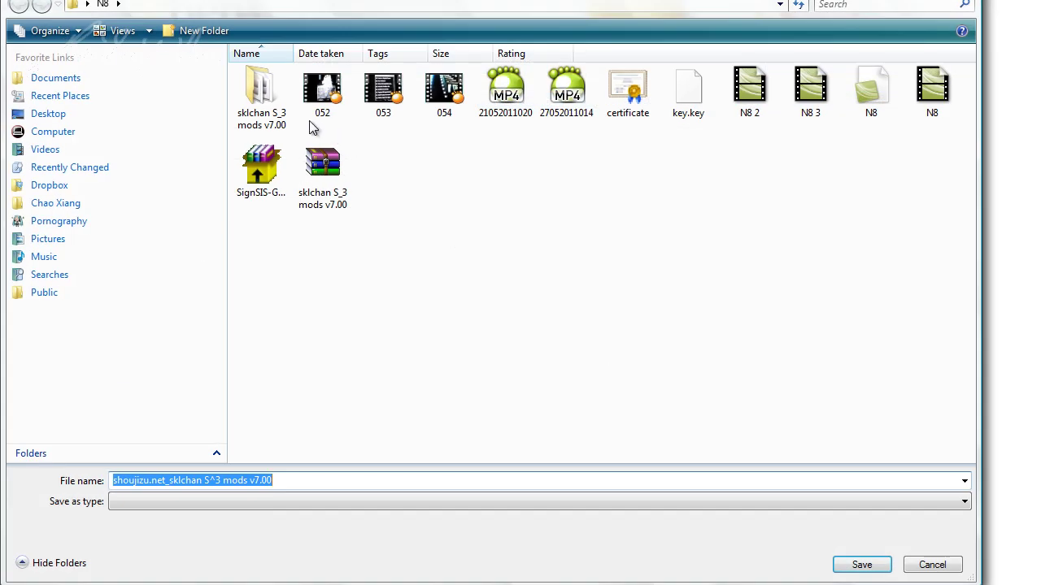
double_click(271, 102)
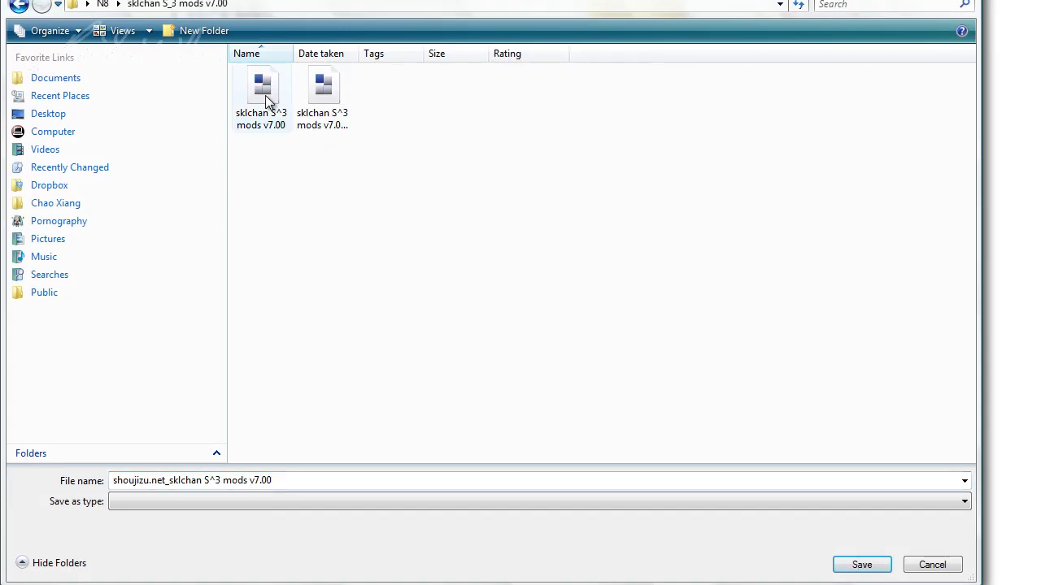
click(862, 565)
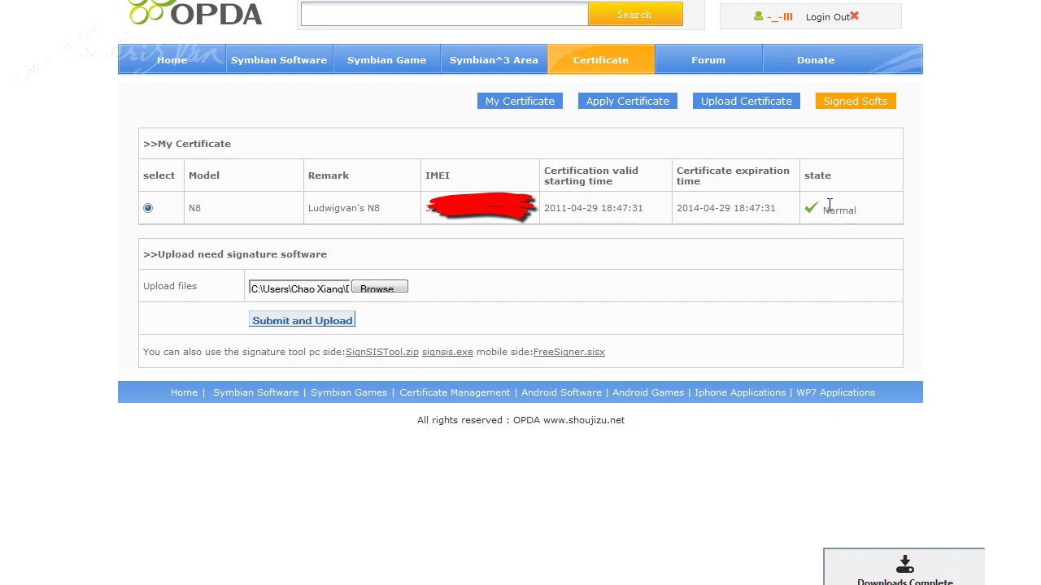
drag(820, 209, 870, 214)
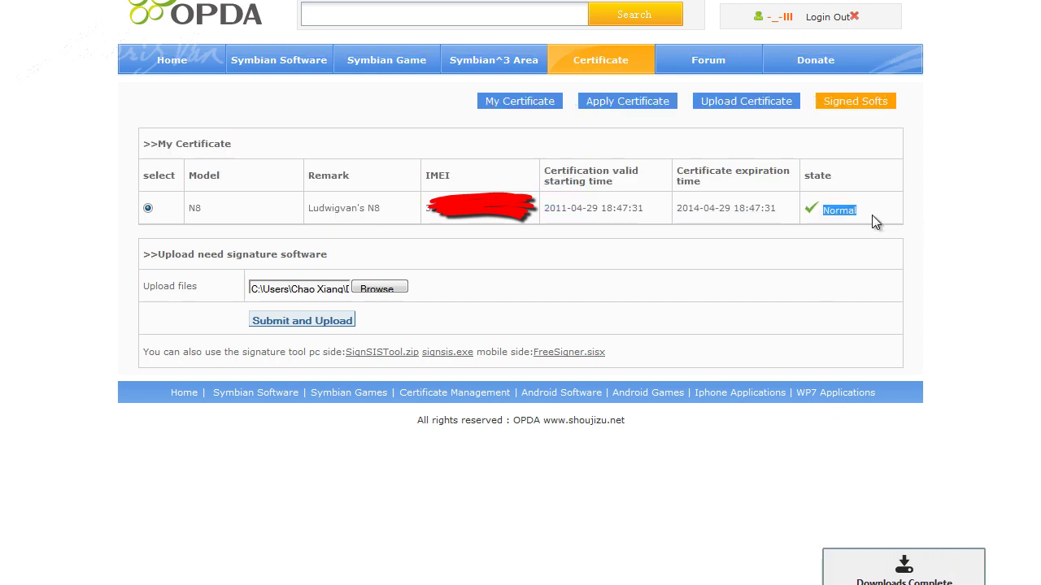
click(958, 250)
key(alt+Tab)
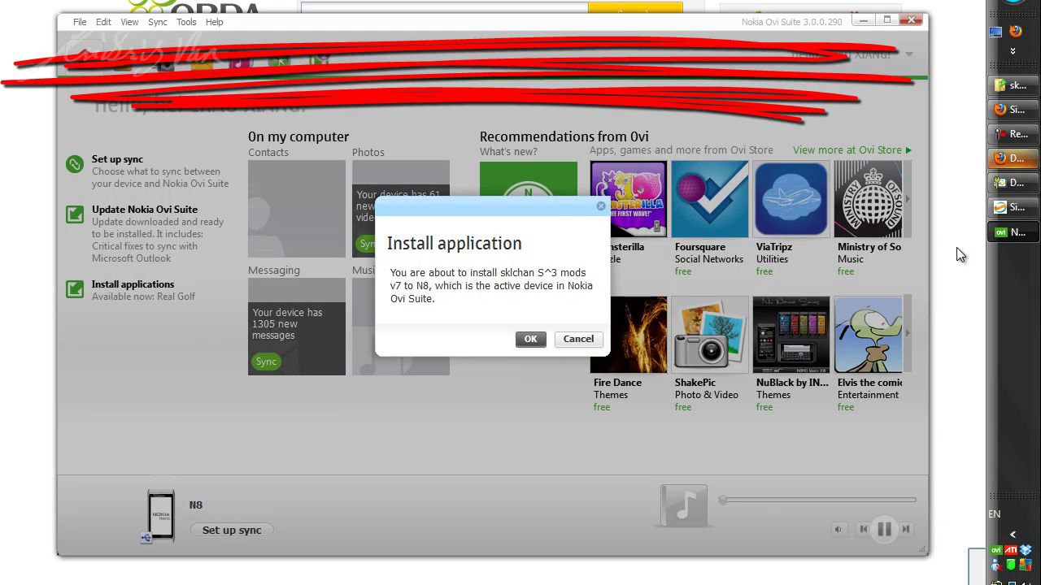
Confirm Ovi Suite's Install application dialog to transfer sklchan S^3 mods v7 to the N8.
click(526, 342)
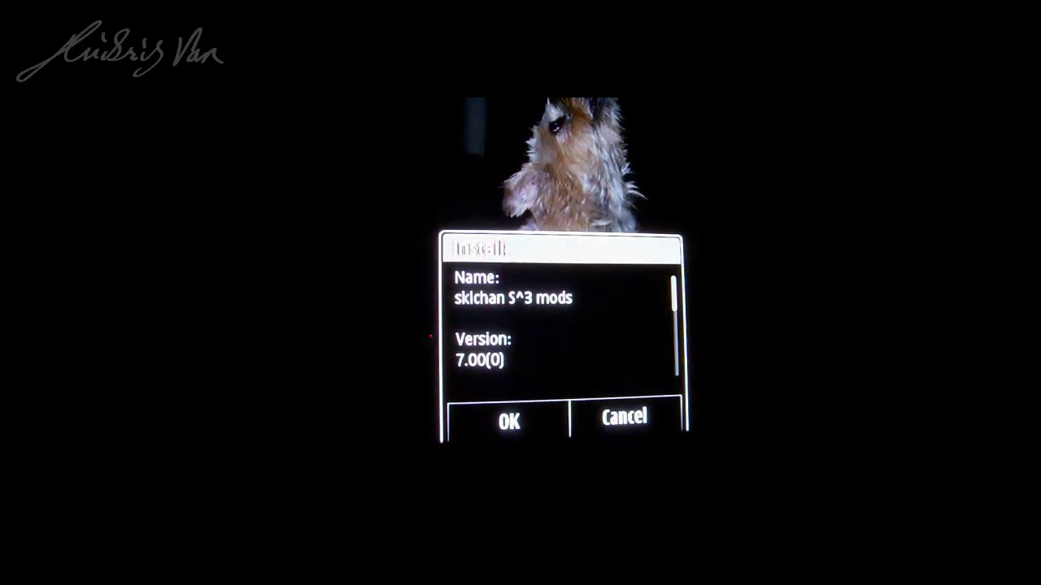
Accept the 7.00 install and the development-use security warning, then scroll through the mod checklist.
click(509, 421)
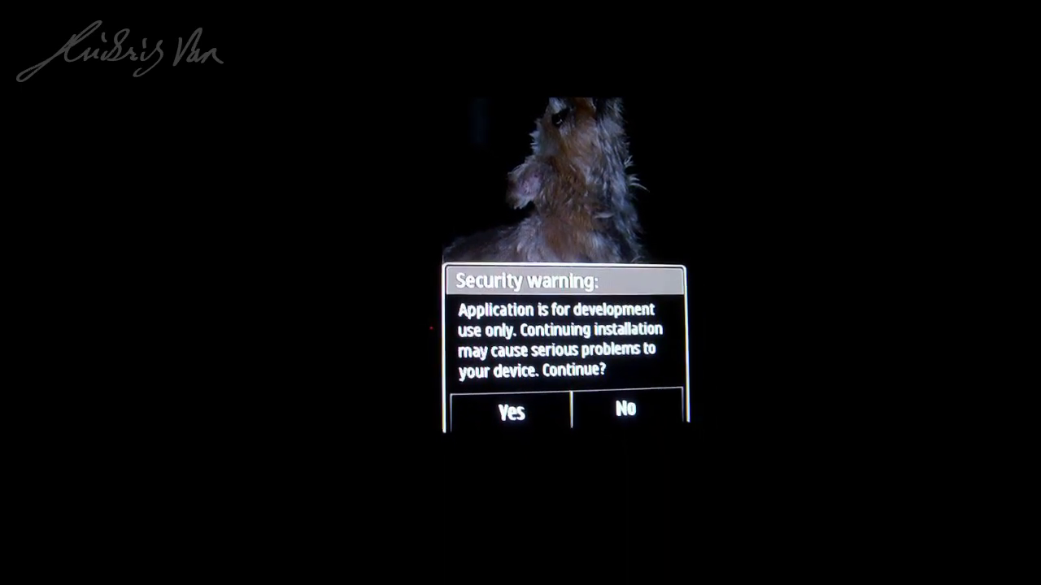
click(512, 412)
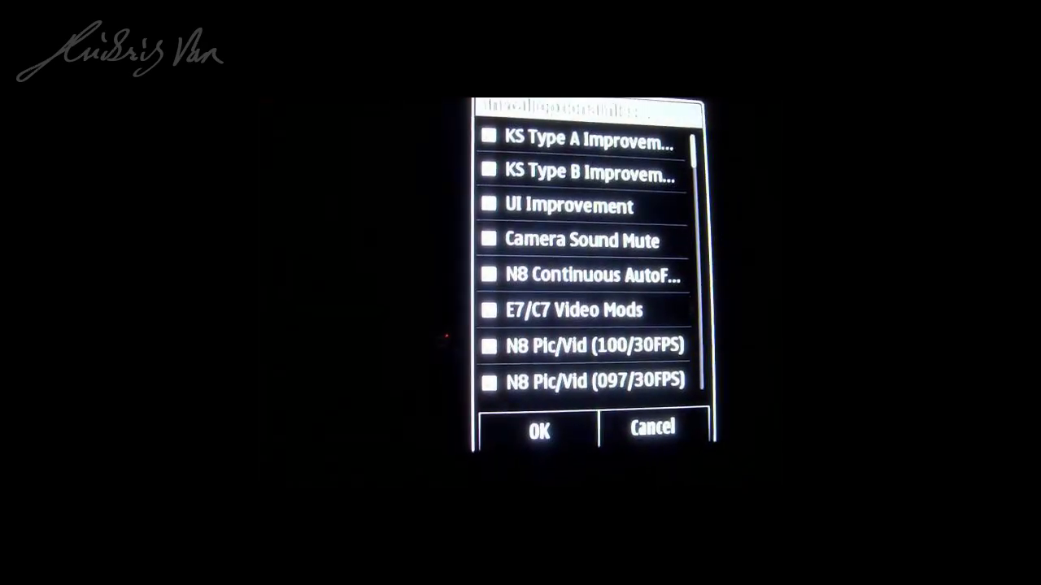
scroll(585, 260, down, 4)
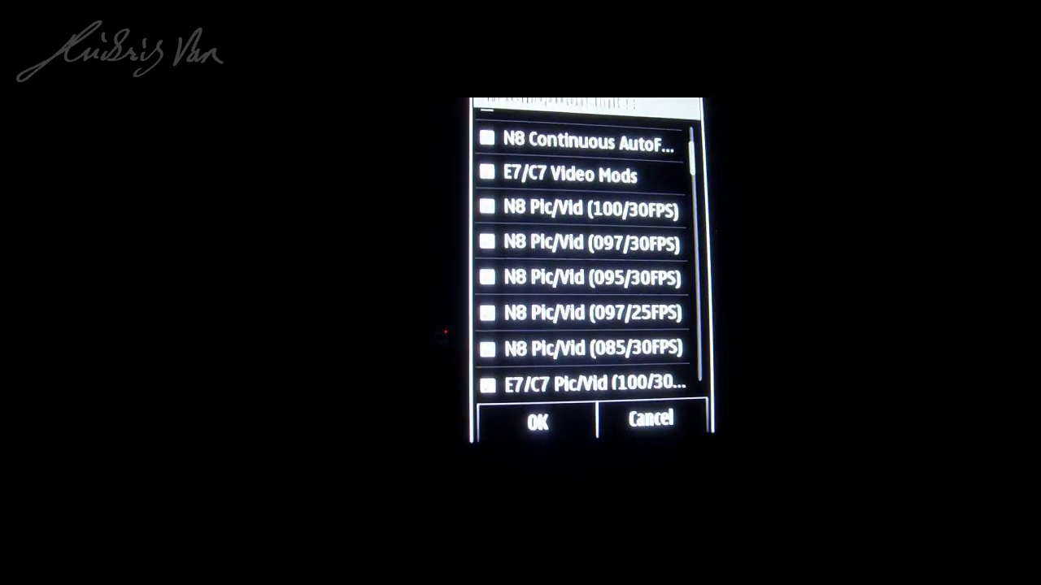
scroll(586, 261, down, 10)
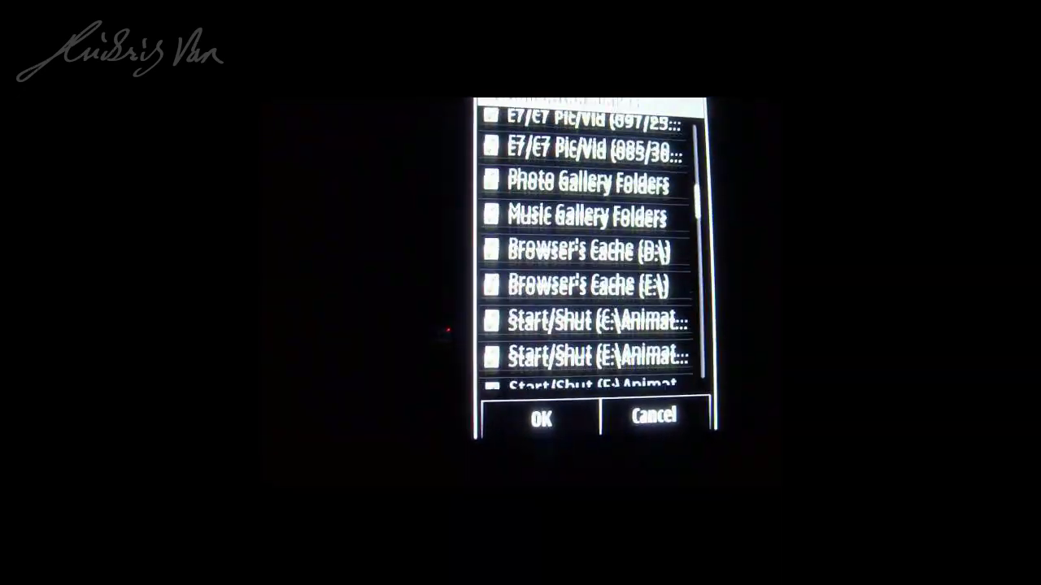
scroll(585, 261, down, 8)
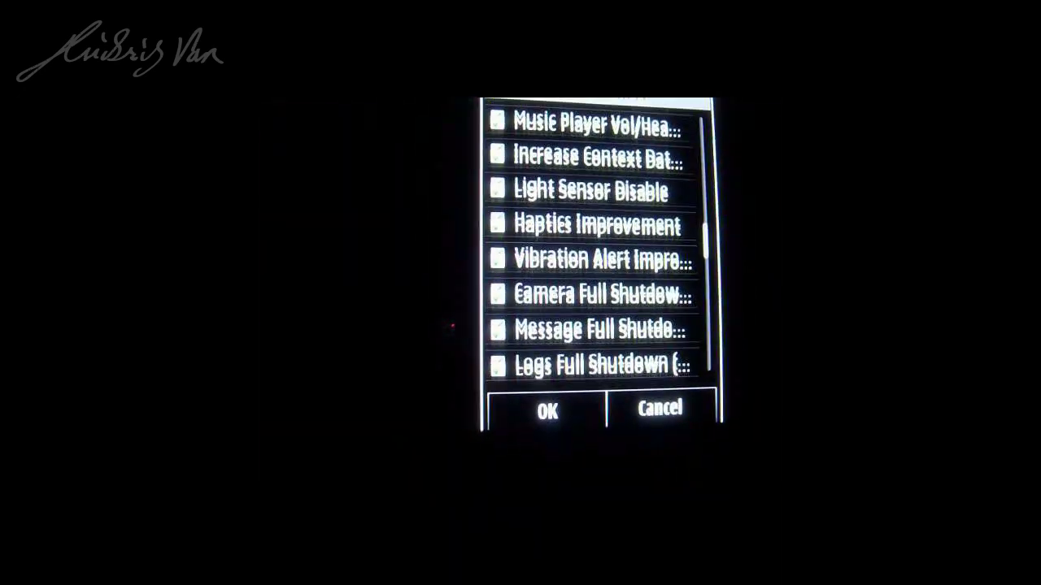
scroll(593, 243, down, 12)
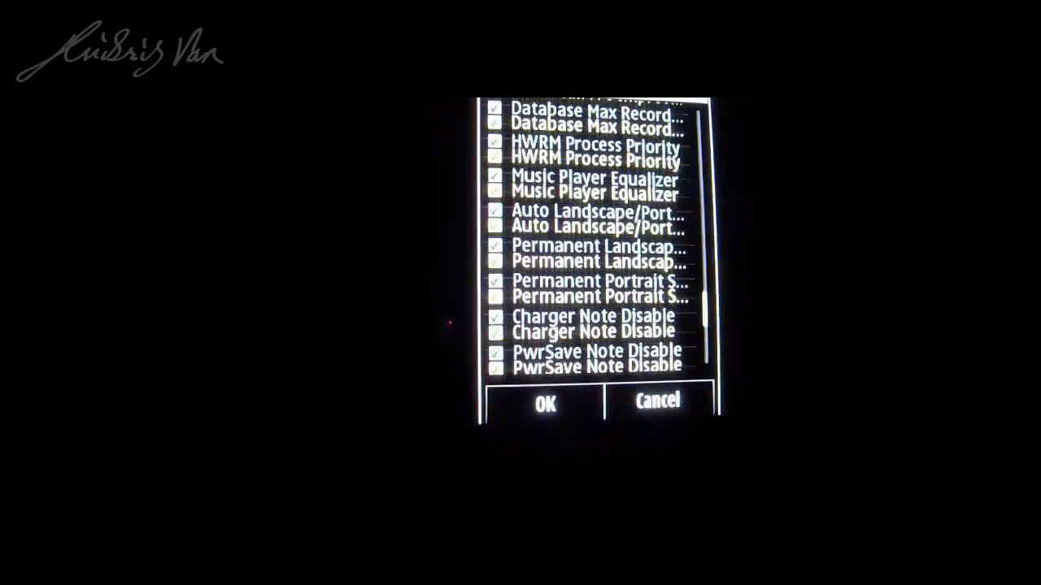
scroll(594, 244, down, 10)
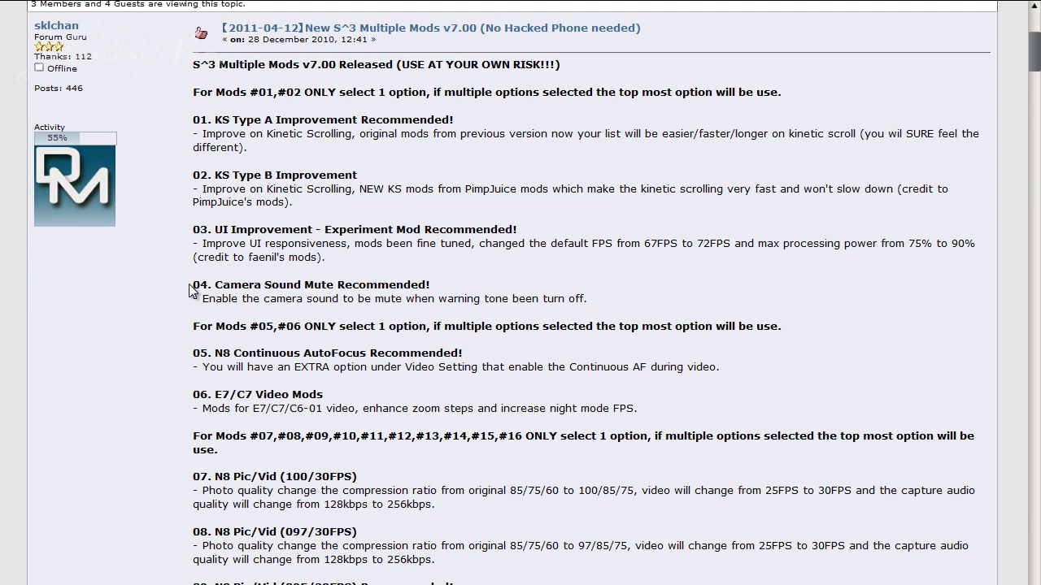
drag(192, 291, 447, 287)
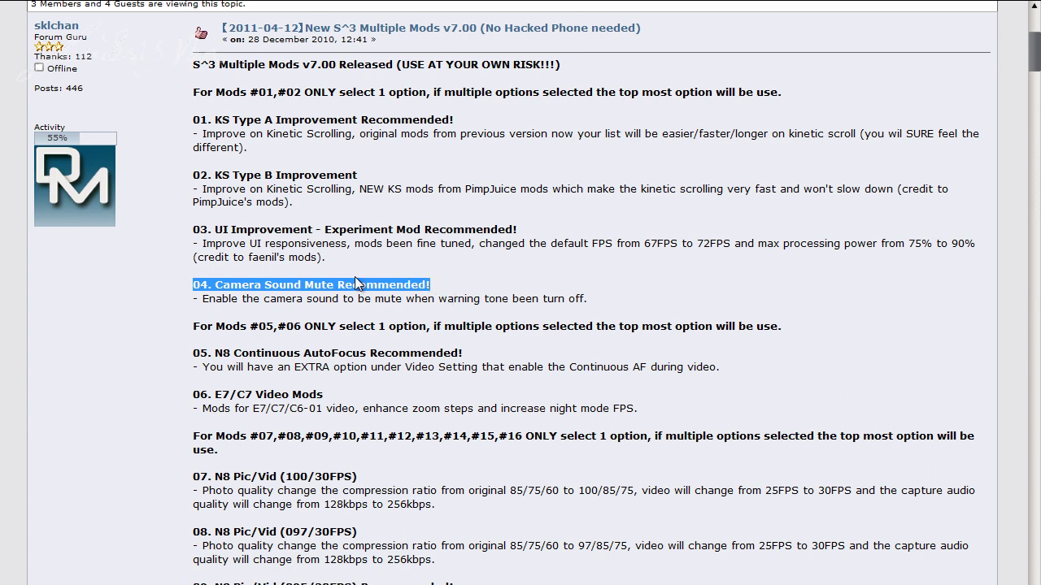
drag(334, 358, 467, 358)
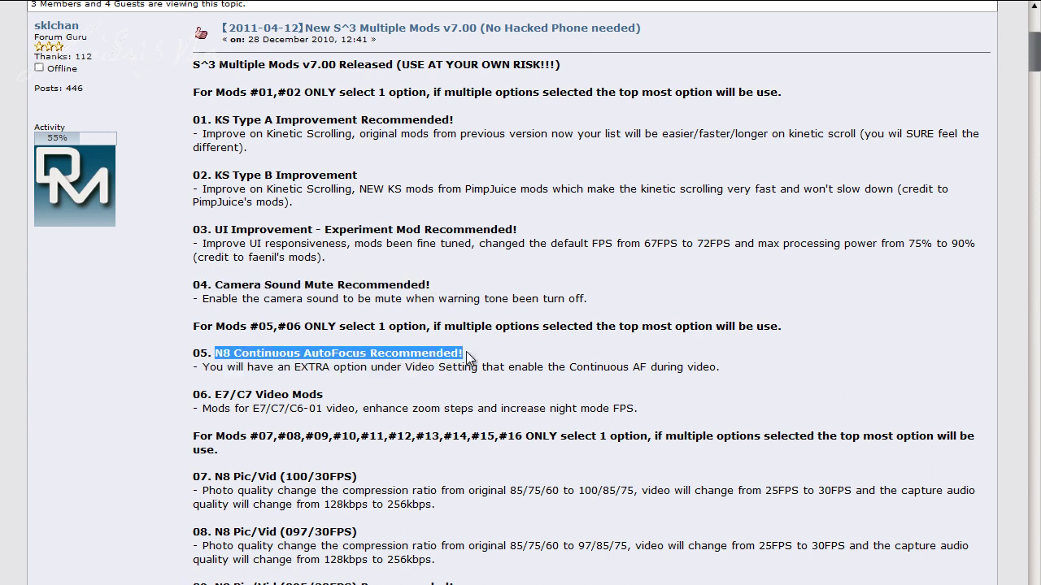
scroll(480, 357, down, 20)
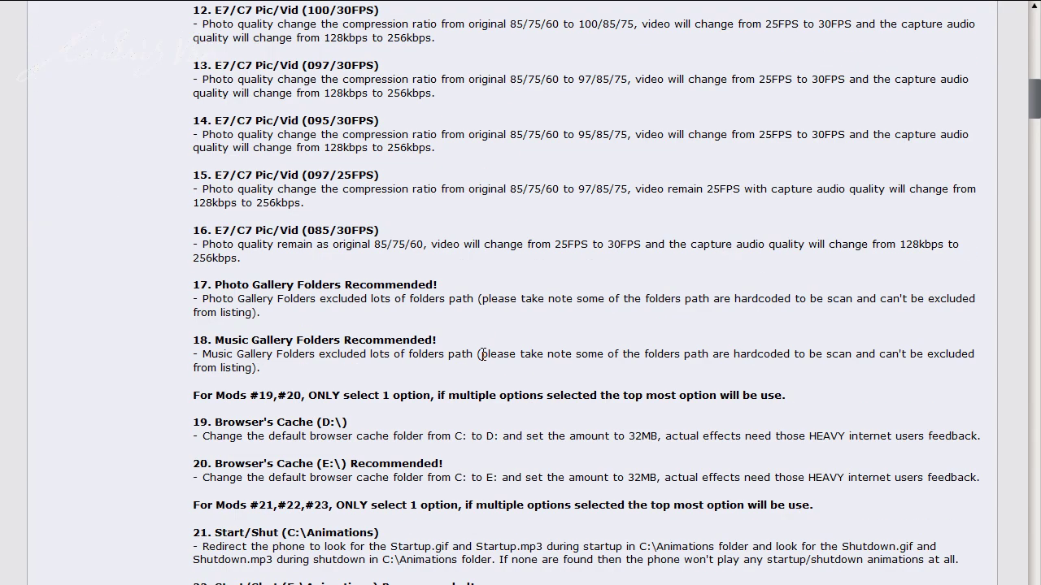
scroll(481, 354, down, 6)
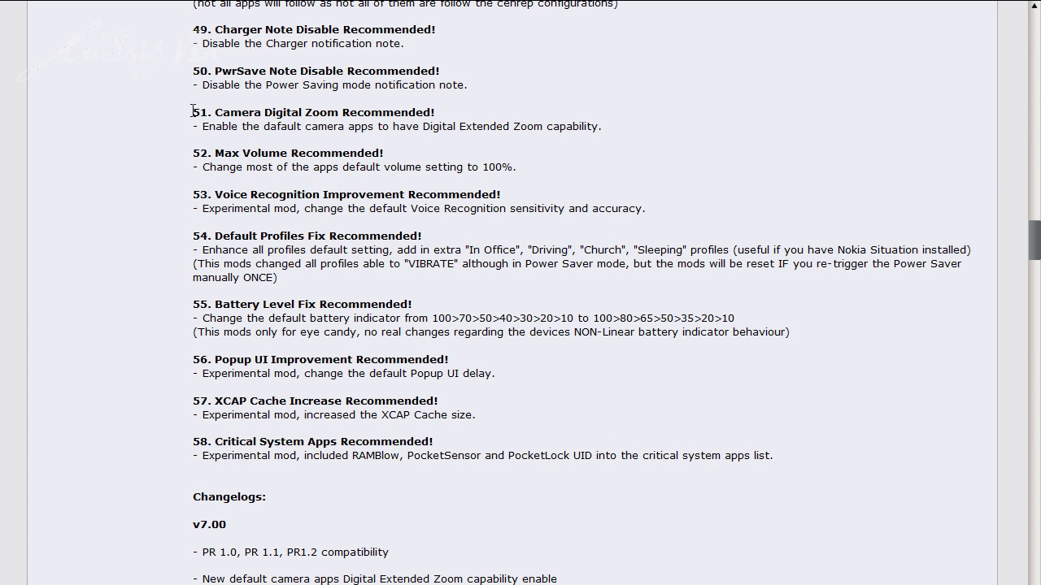
triple_click(411, 108)
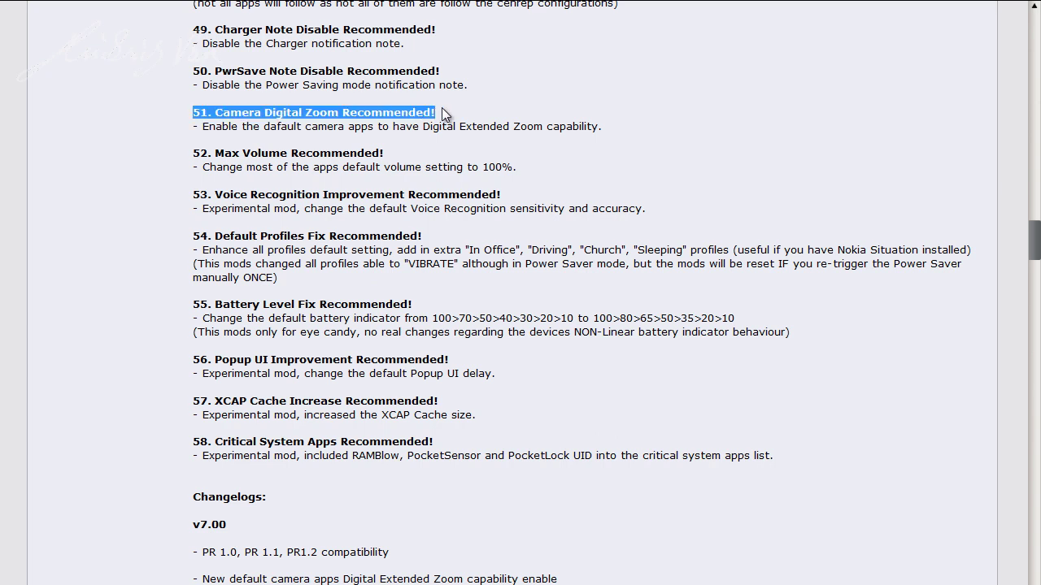